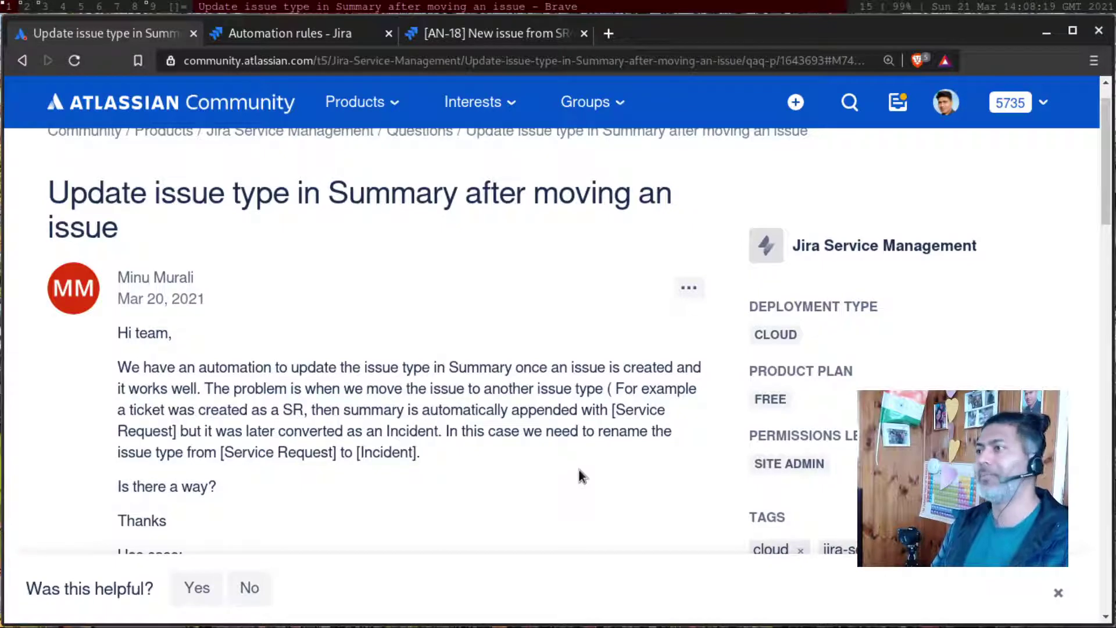
Step: Switch to the 'Automation rules - Jira' tab showing the trigger-on-issueType-change rule
key(ctrl+Tab)
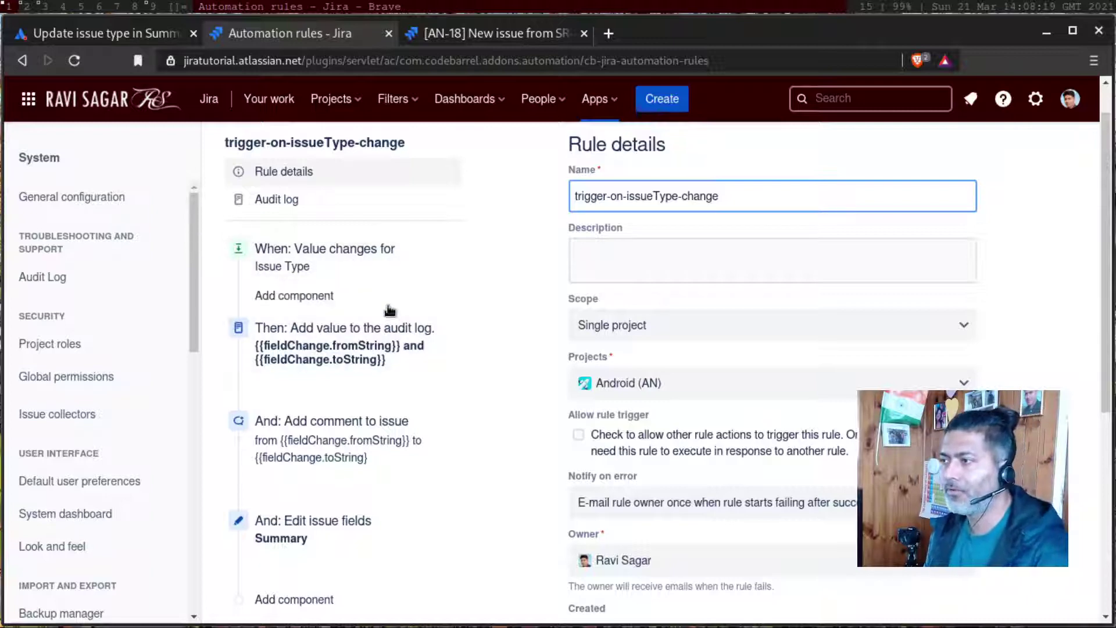
Step: Review the Issue Type value-change trigger, keeping All issue operations selected
click(375, 267)
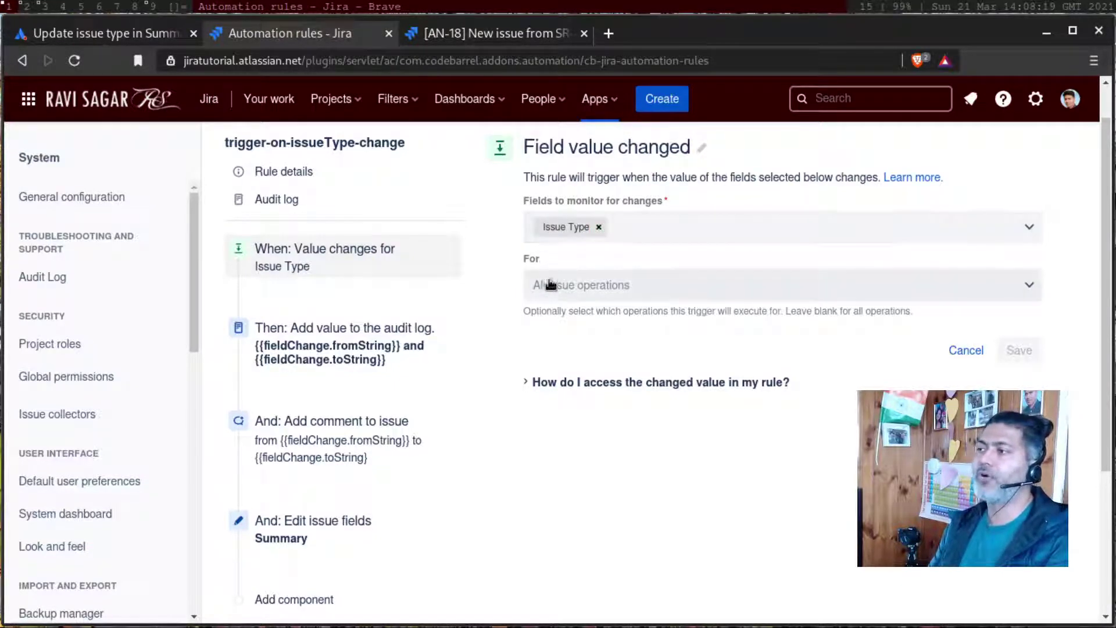
click(609, 290)
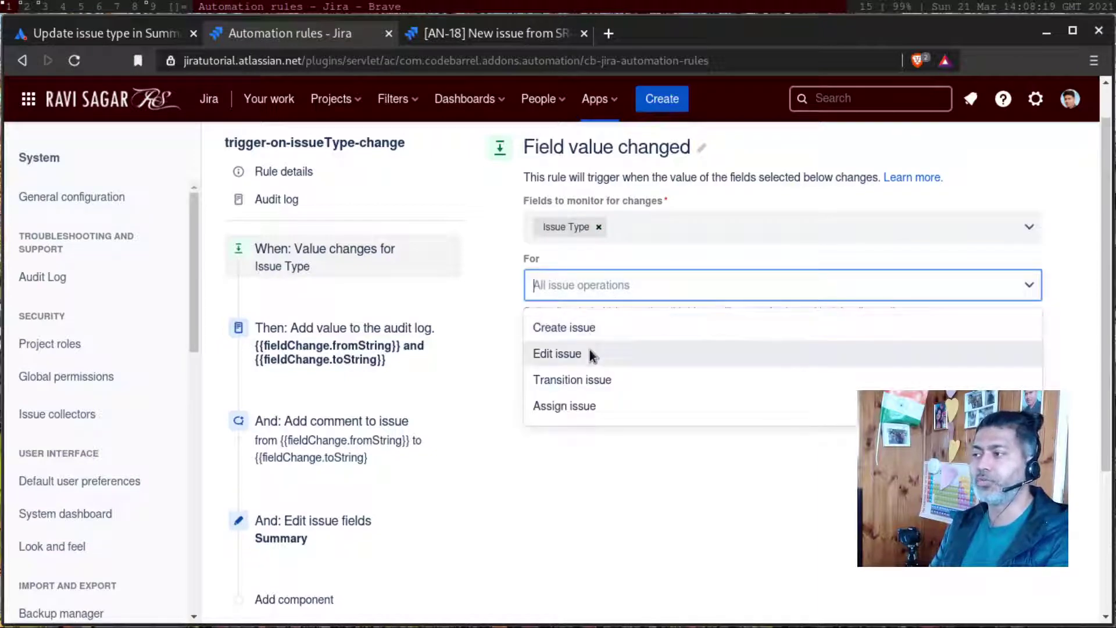
click(606, 519)
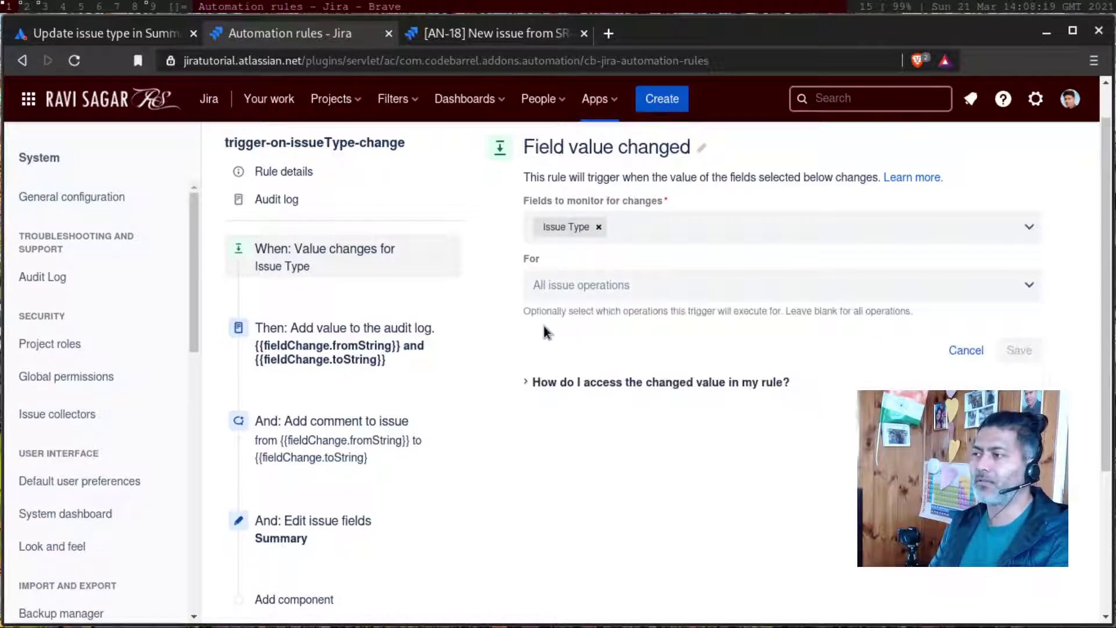
click(604, 291)
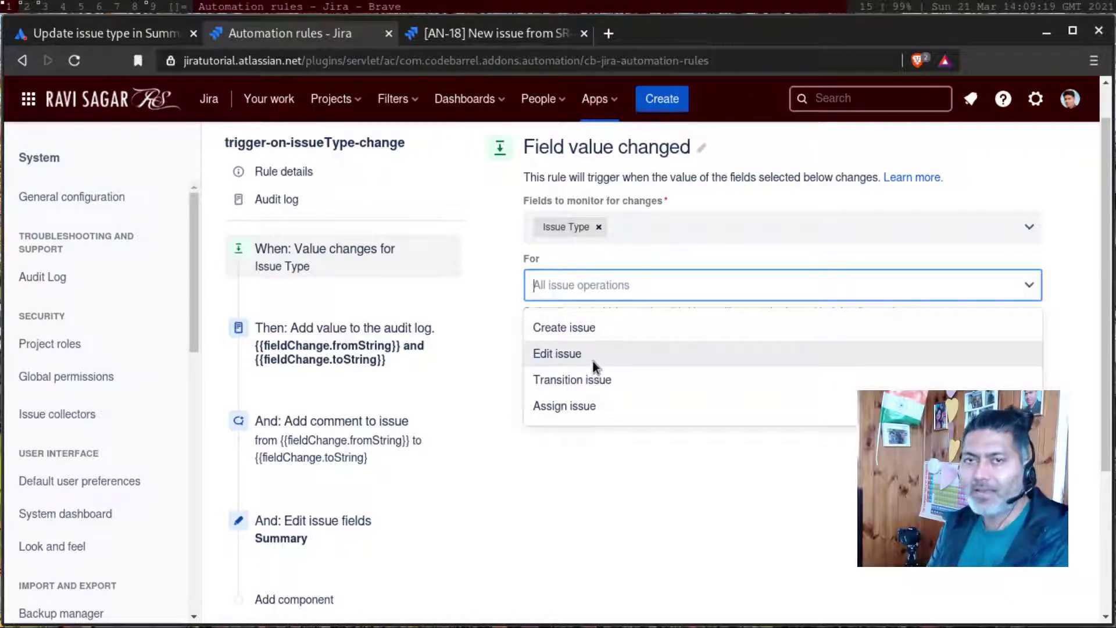
click(584, 475)
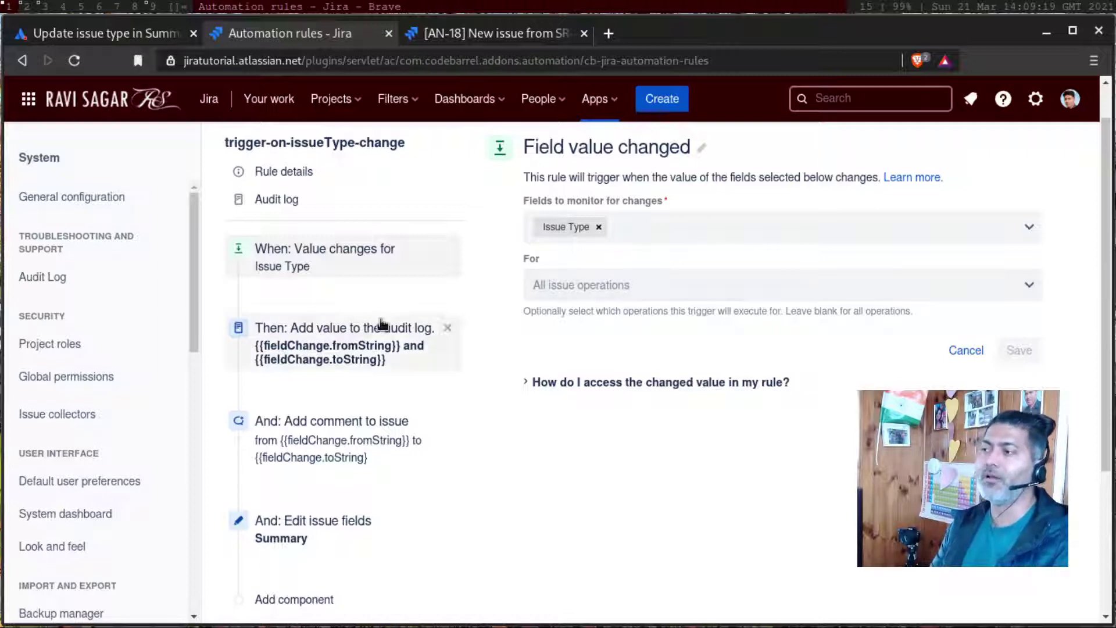
Step: Inspect the Log action and the trigger help on the fieldChange and fromString smart values
click(335, 353)
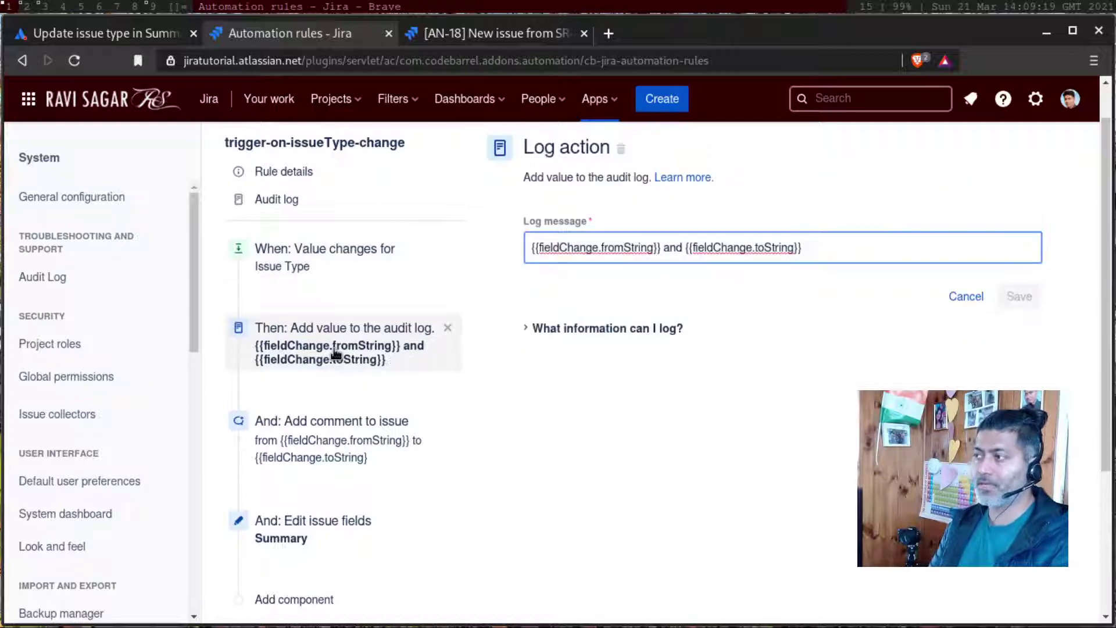
click(351, 256)
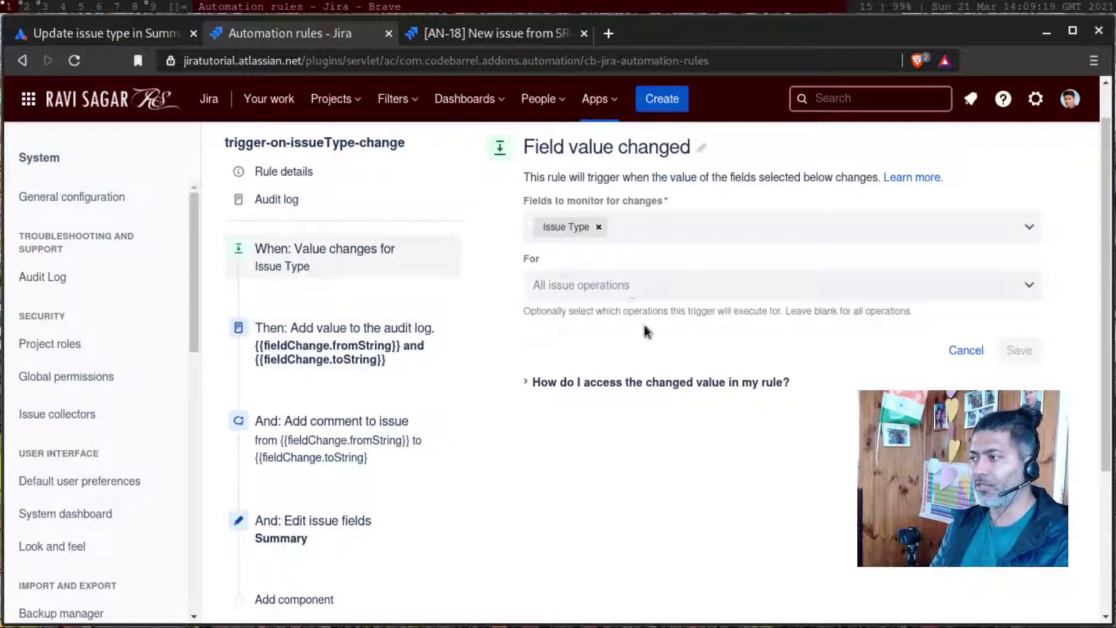
click(611, 383)
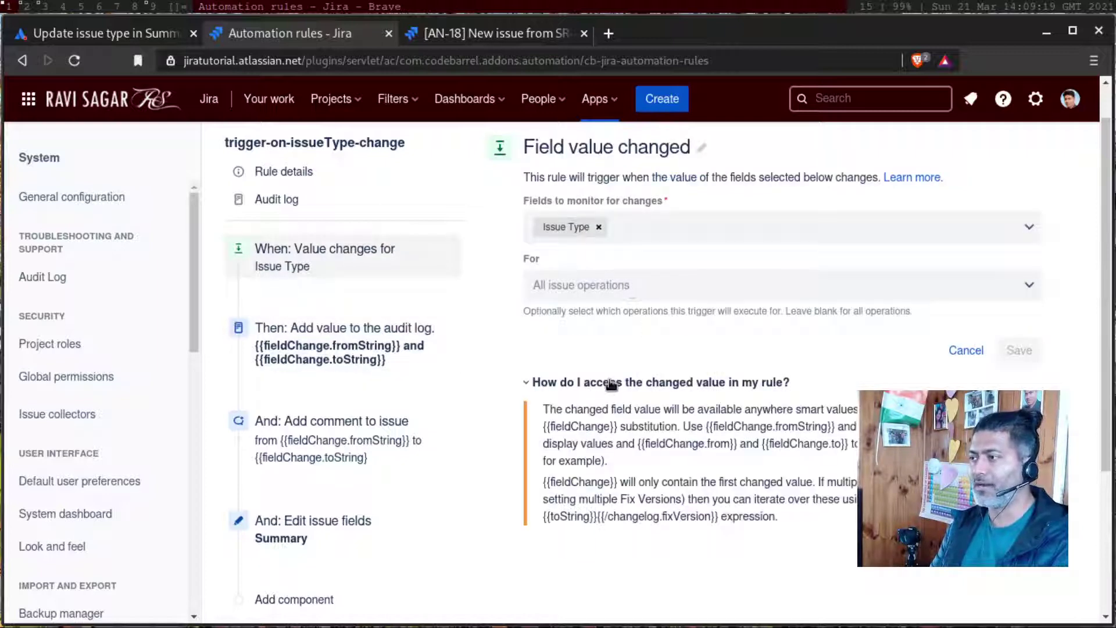
triple_click(588, 427)
double_click(579, 428)
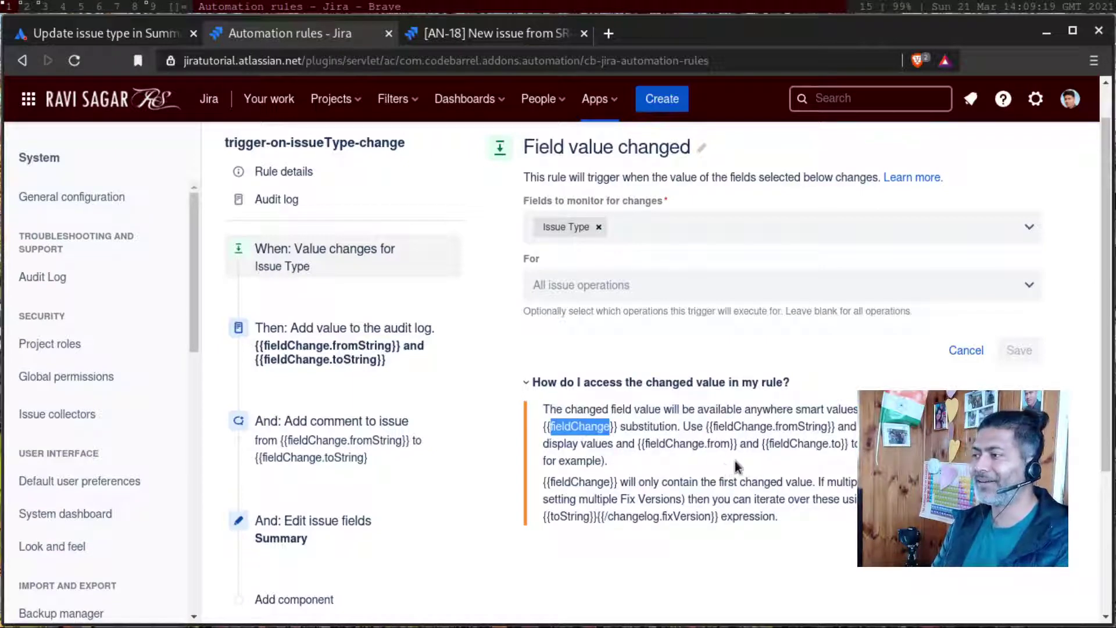
double_click(805, 428)
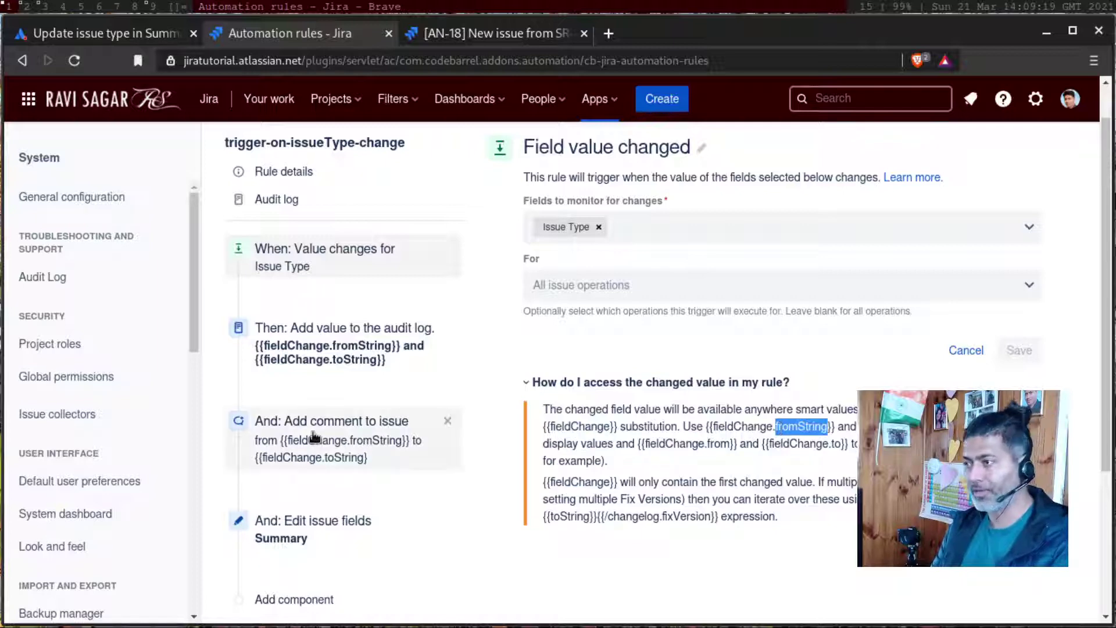
Step: Review the comment action's {{fieldChange.fromString}} and toString lines, then view the audit log
click(333, 440)
click(737, 306)
key(ctrl+a)
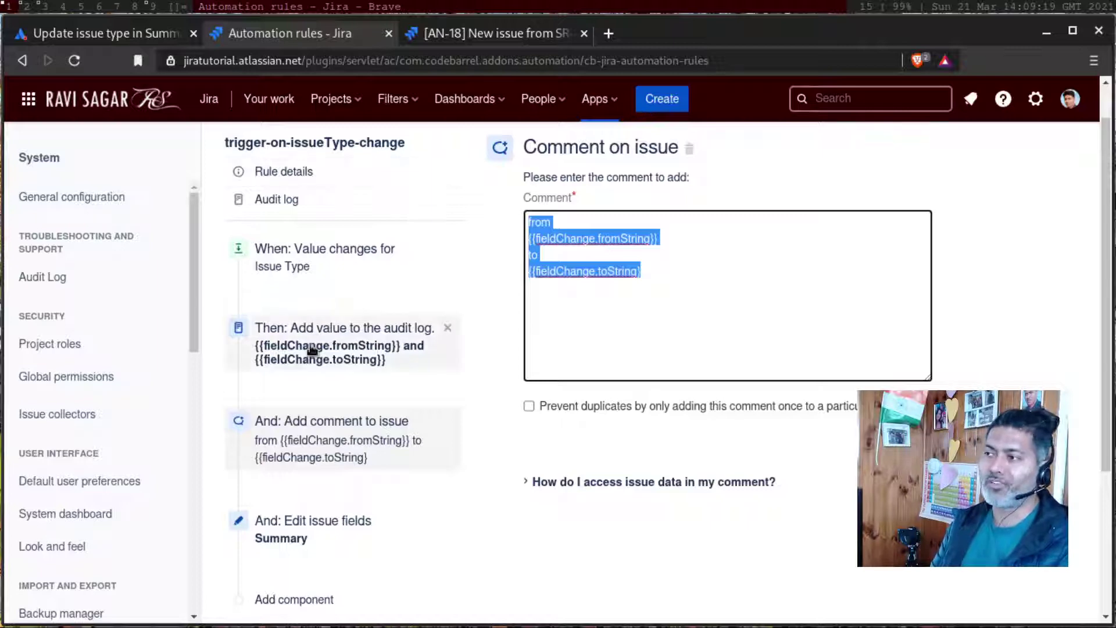
click(610, 282)
triple_click(577, 240)
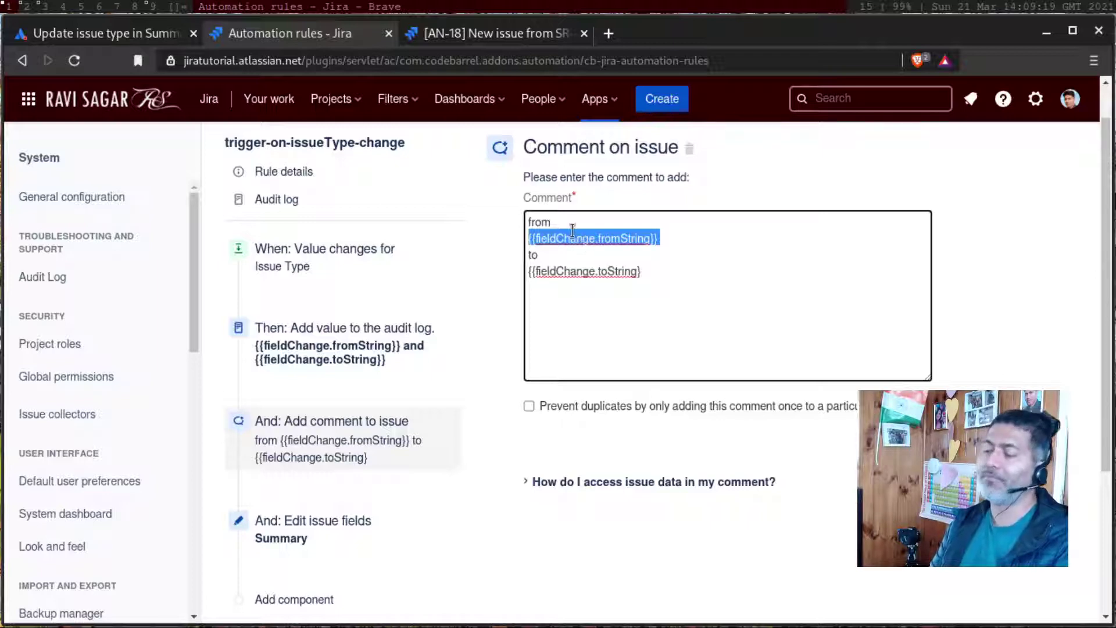
double_click(564, 273)
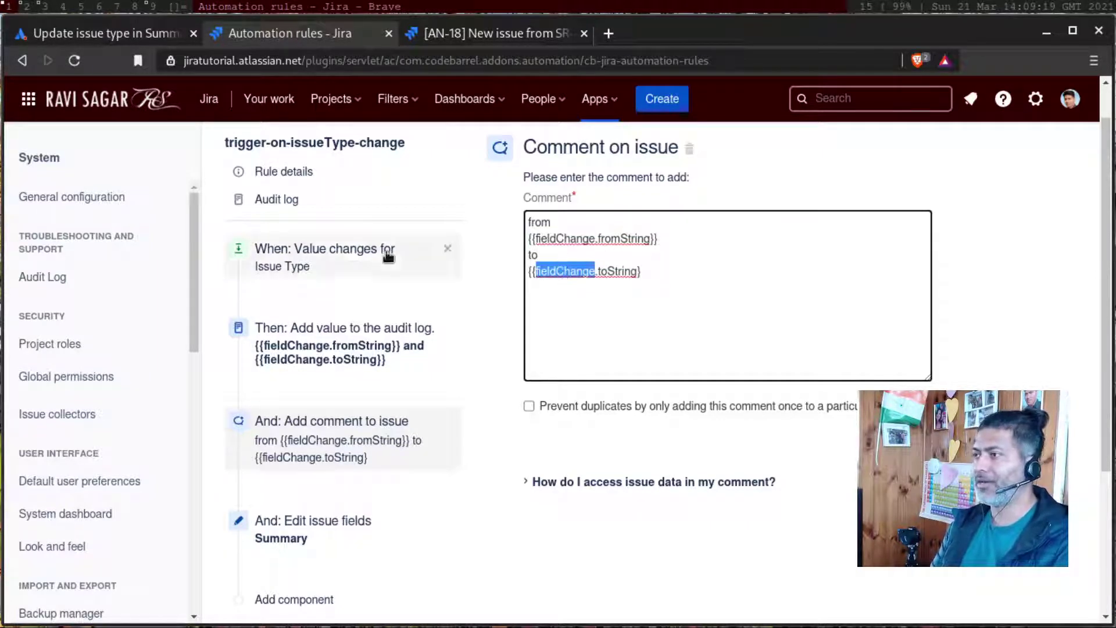
click(262, 201)
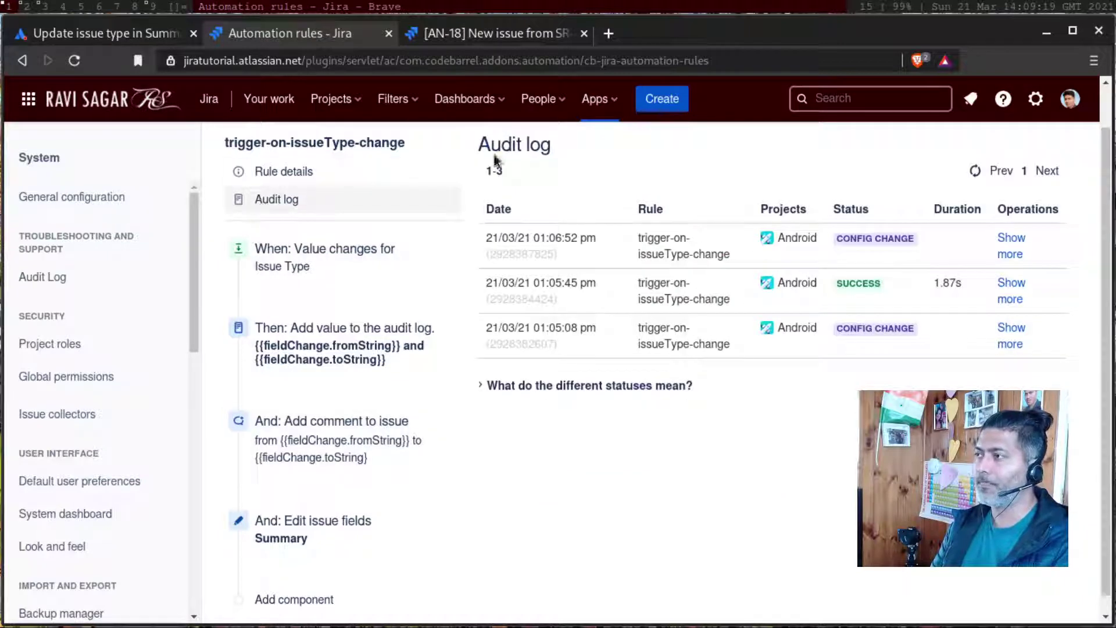
Step: Move AN-18 from Story to Task and return to the rule's audit log tab
click(512, 35)
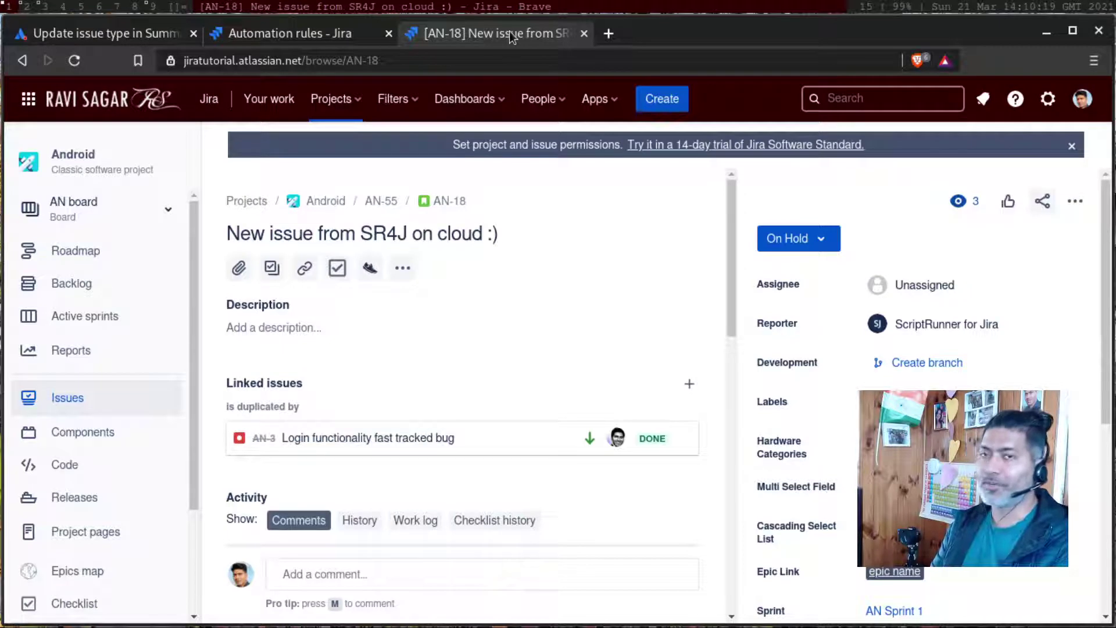
click(1075, 201)
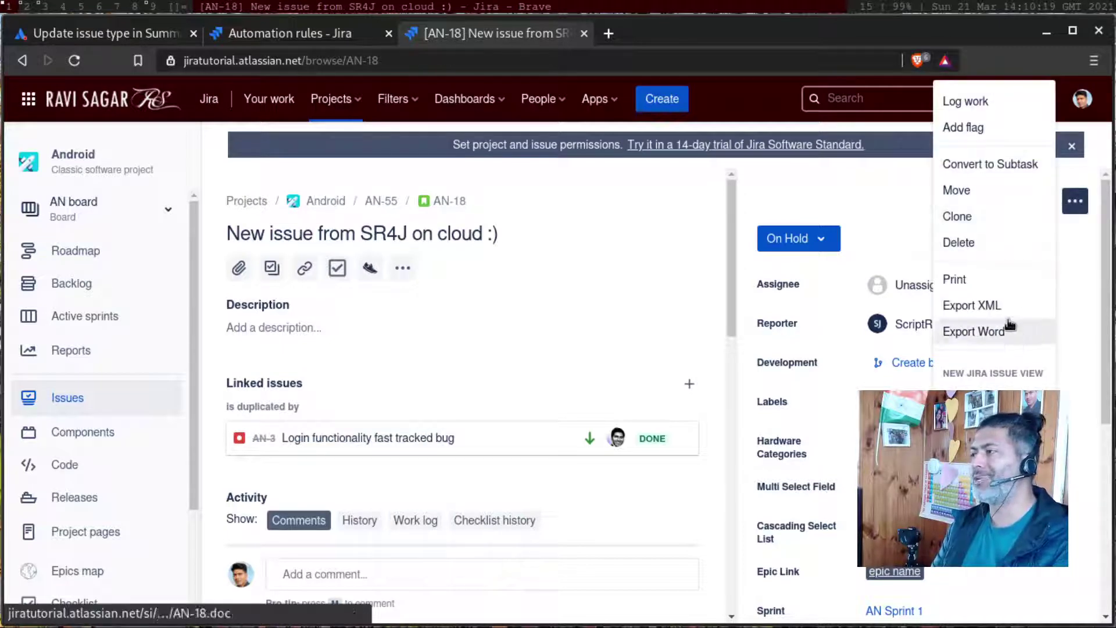
click(996, 192)
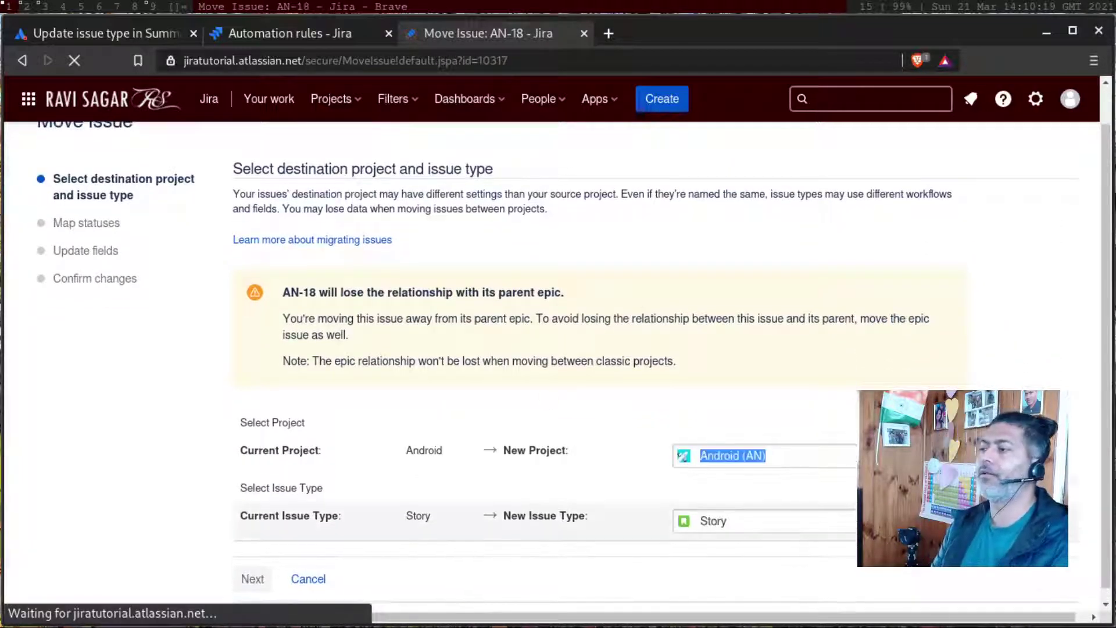
click(755, 508)
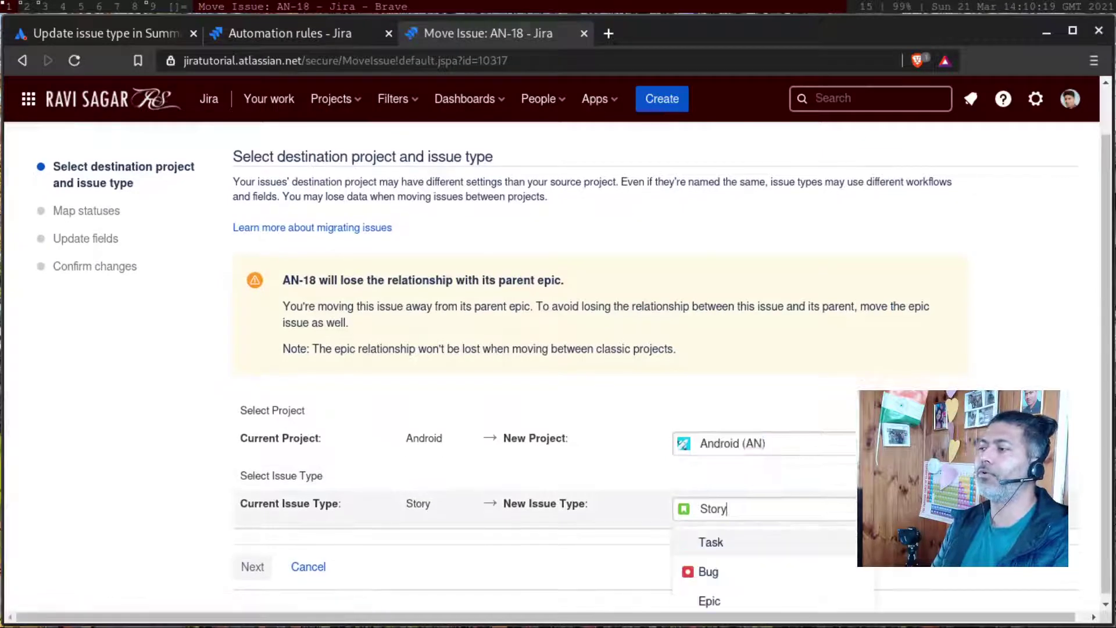
click(735, 549)
click(243, 566)
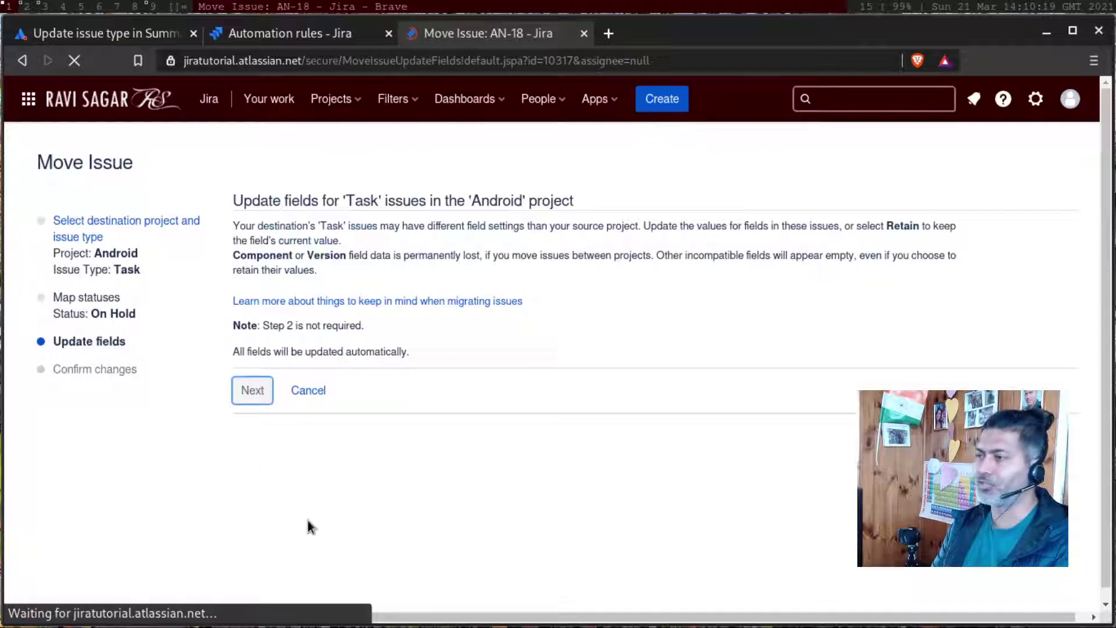
click(246, 391)
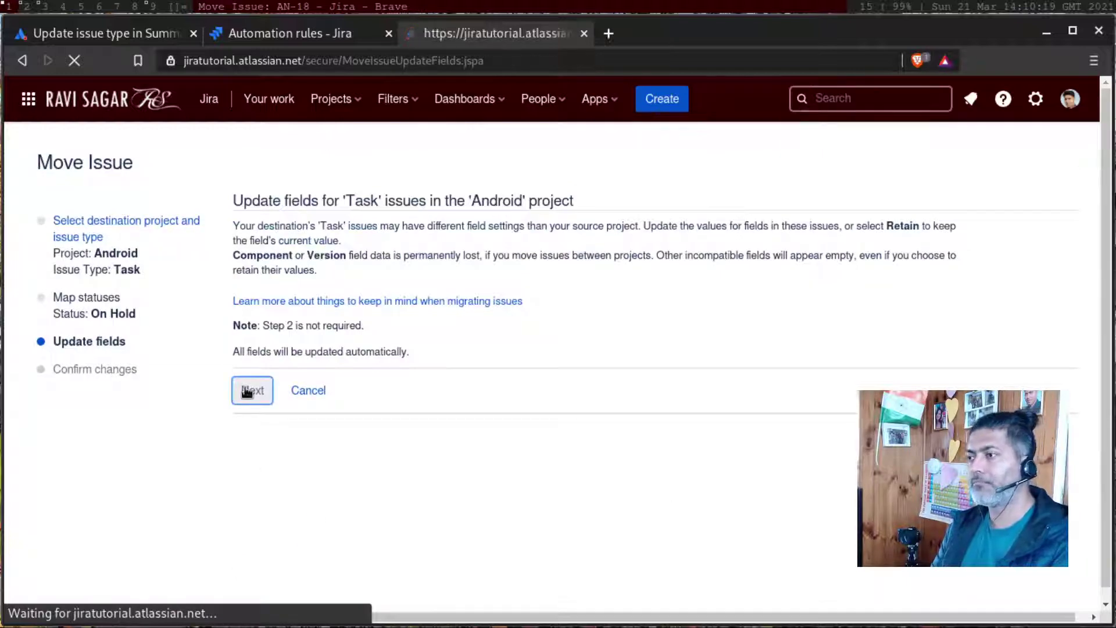
click(269, 412)
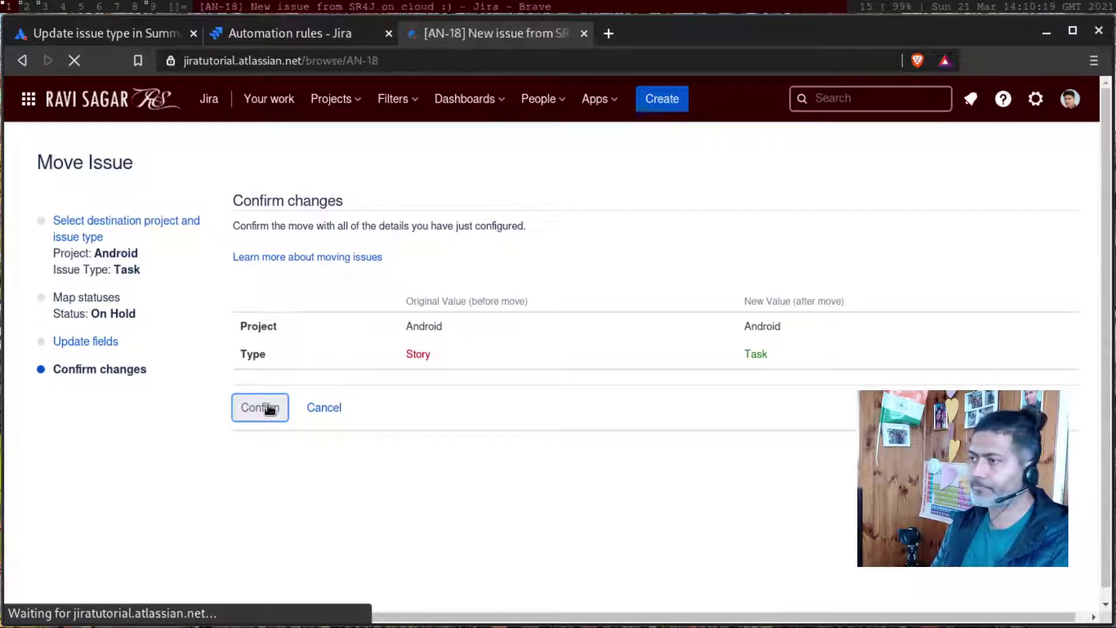
click(282, 36)
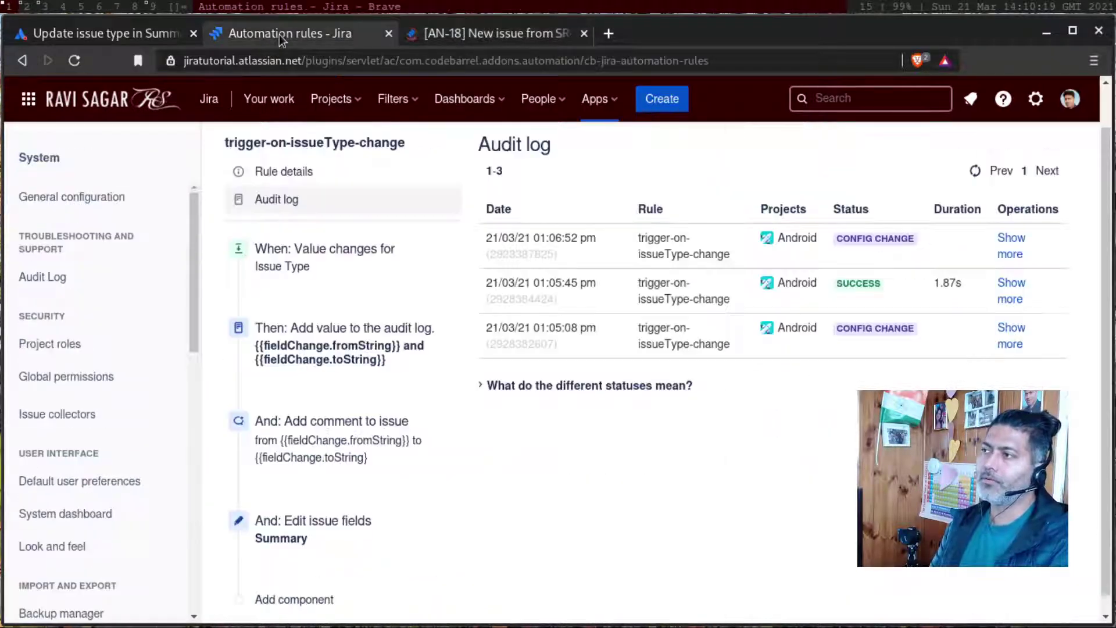
Step: Refresh the audit log and expand the details of the newest rule run
click(977, 171)
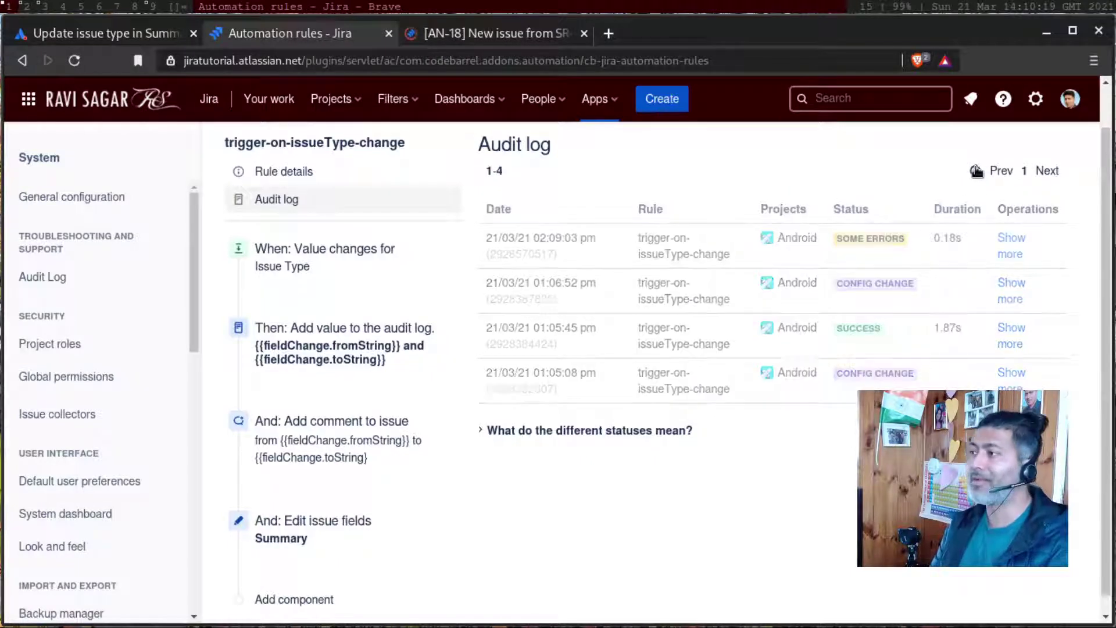
click(1011, 248)
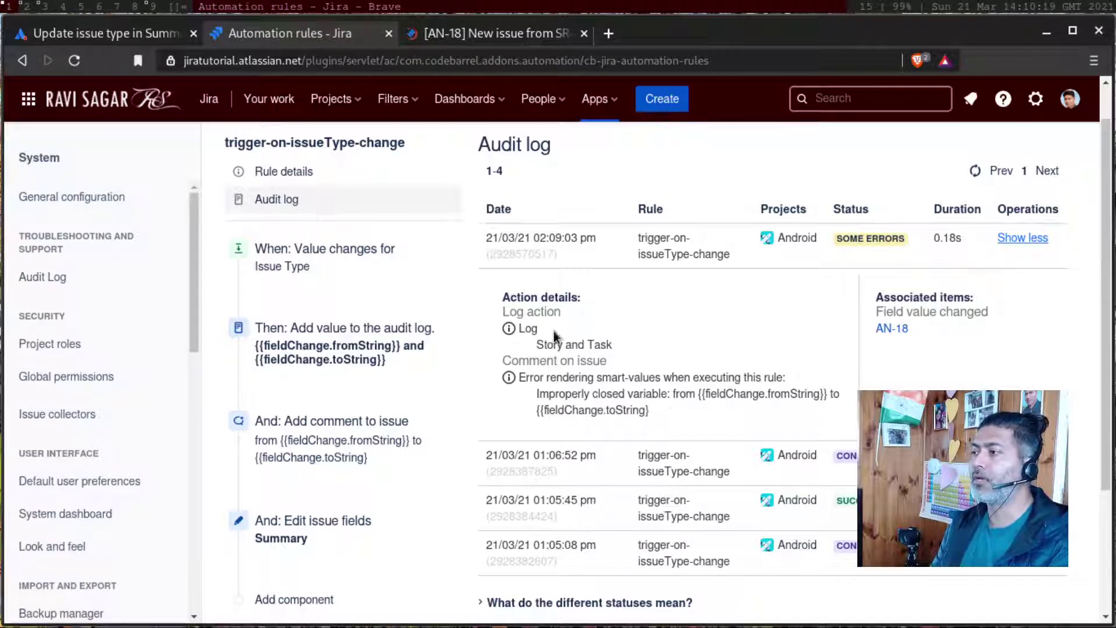
click(465, 34)
click(288, 58)
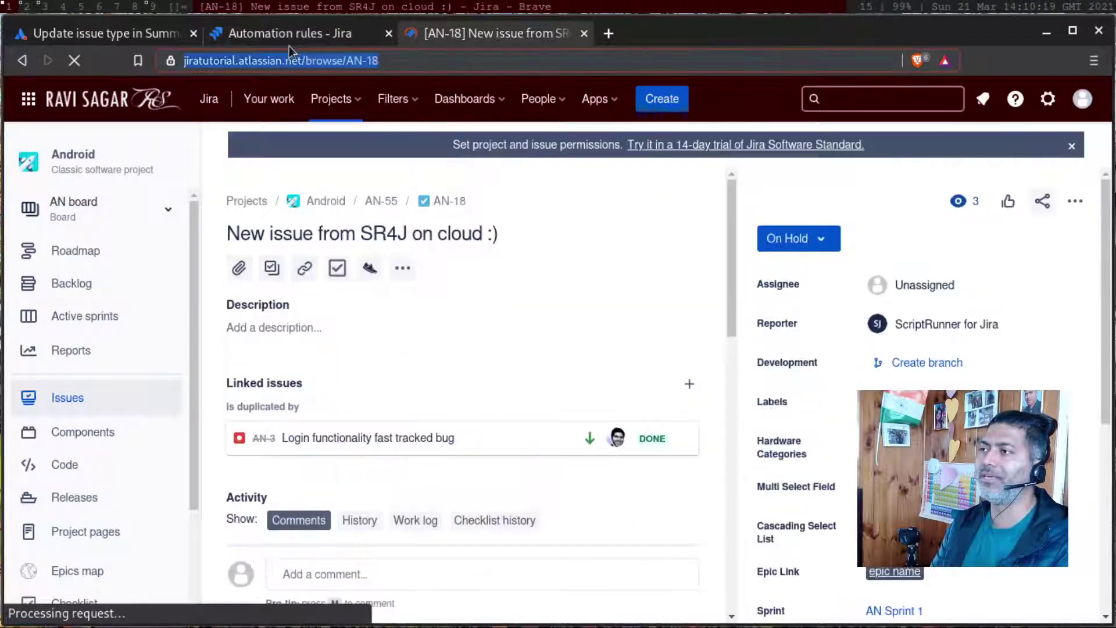
click(288, 33)
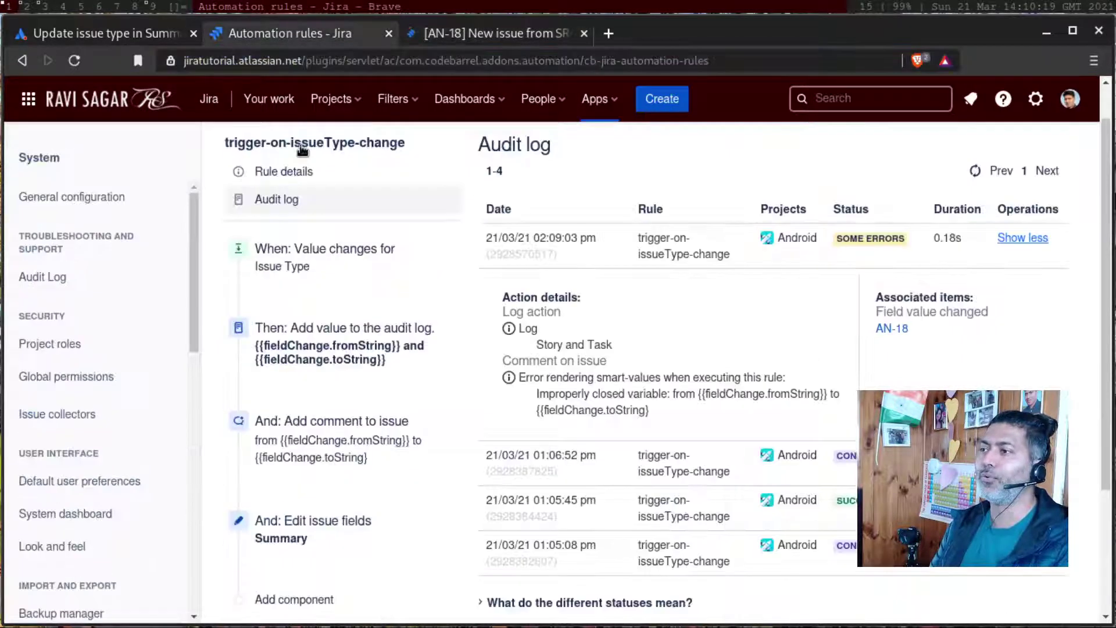
Step: Add the missing closing brace to {{fieldChange.toString}} in the comment and publish the rule
click(271, 442)
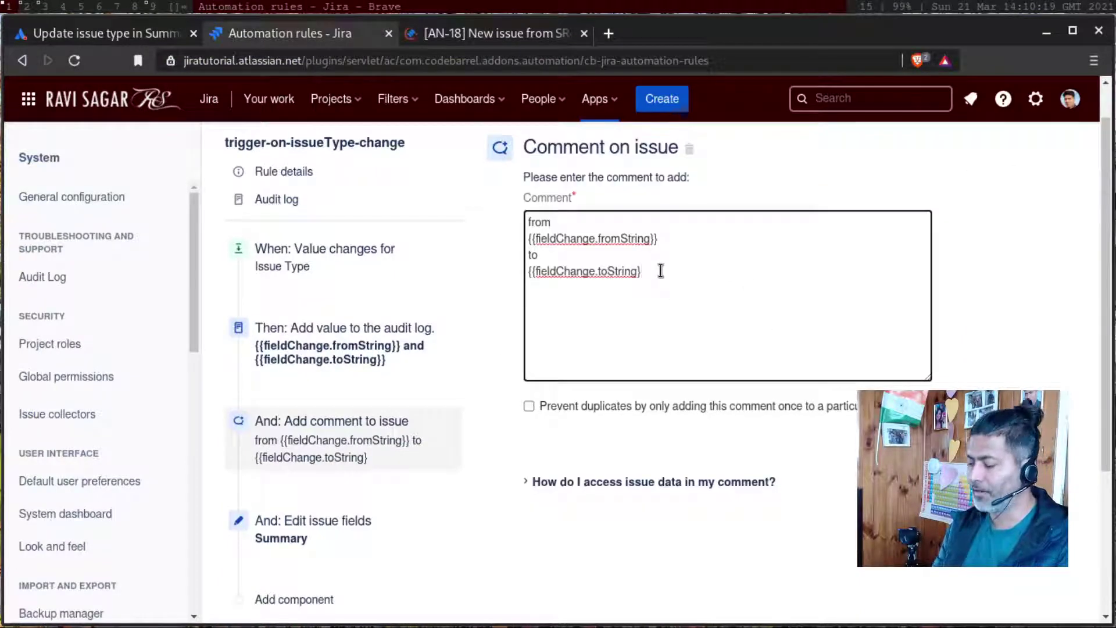
text(})
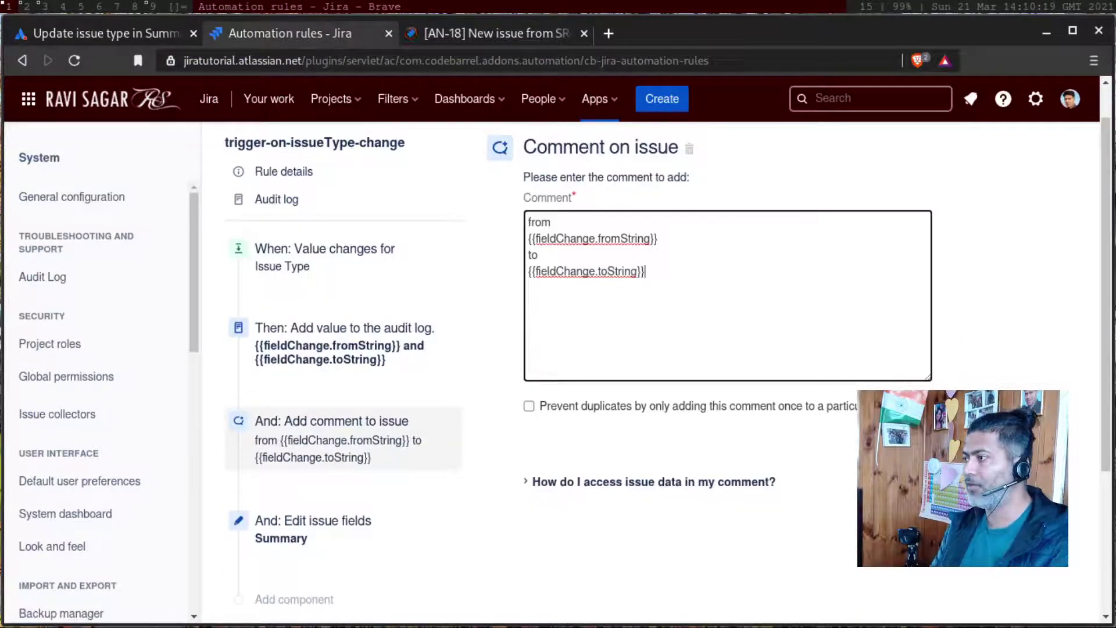
click(294, 599)
click(872, 278)
Step: Move AN-18 from Task to Bug, then go back to the automation rule tab
click(480, 33)
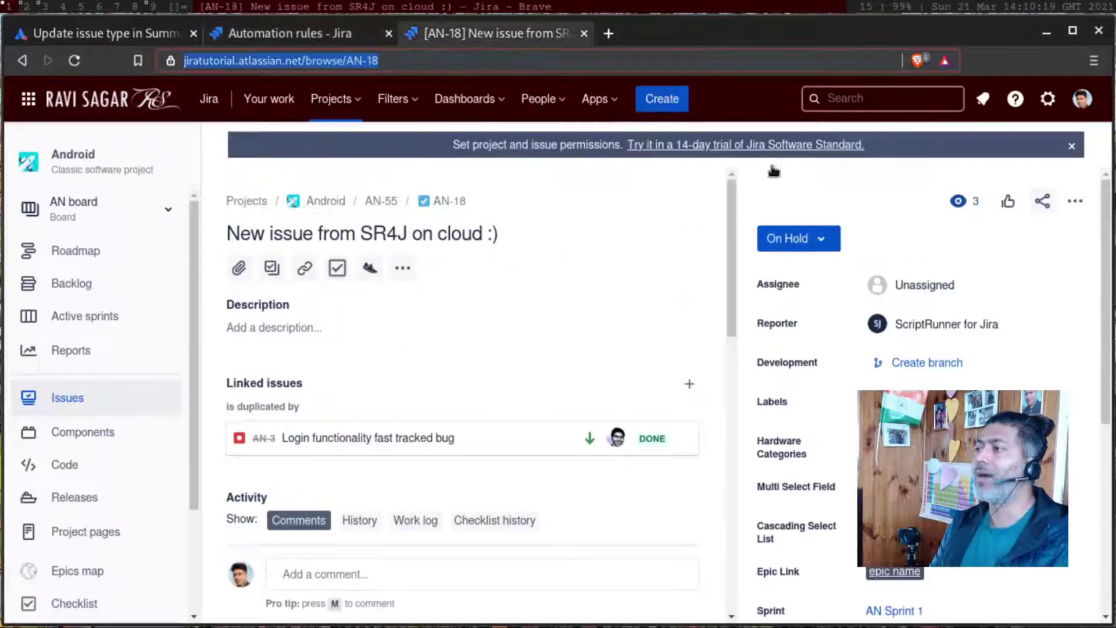
click(1076, 204)
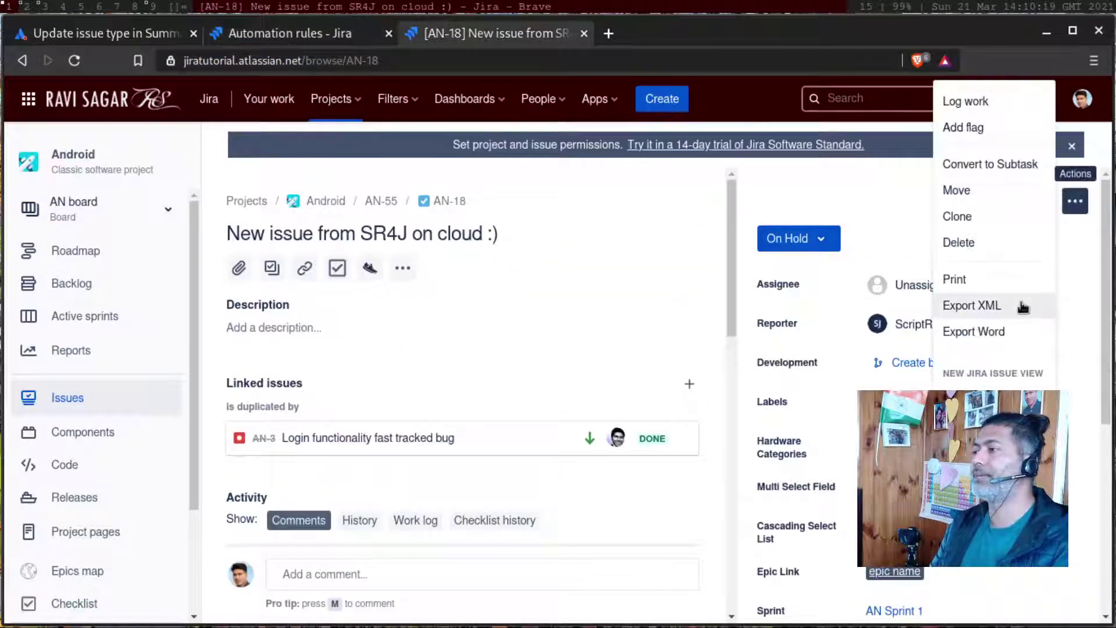
click(995, 193)
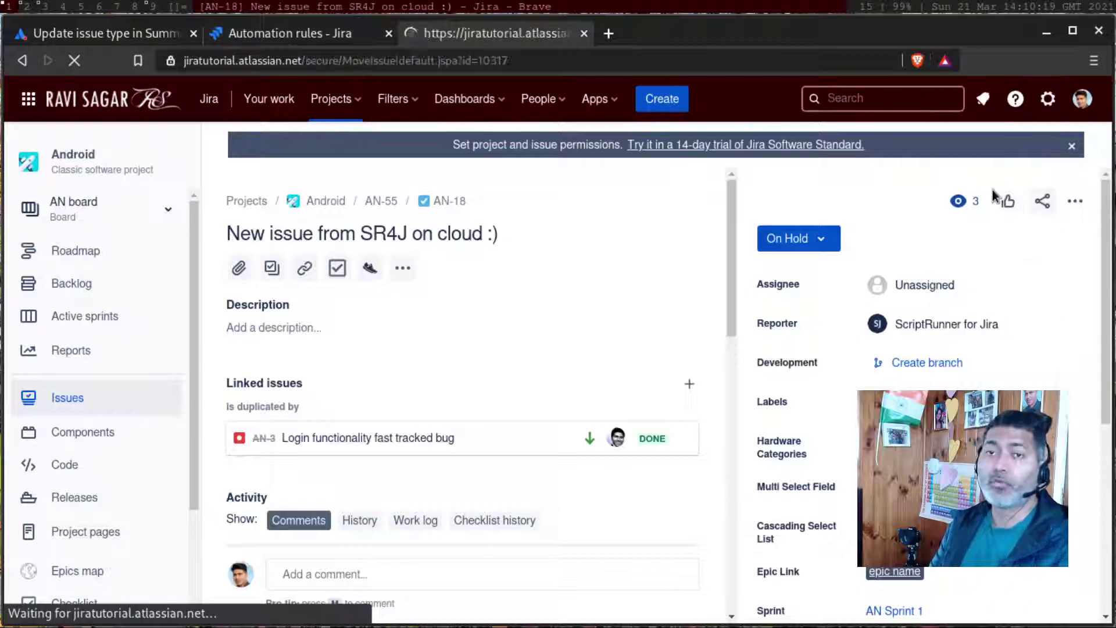
scroll(813, 454, down, 1)
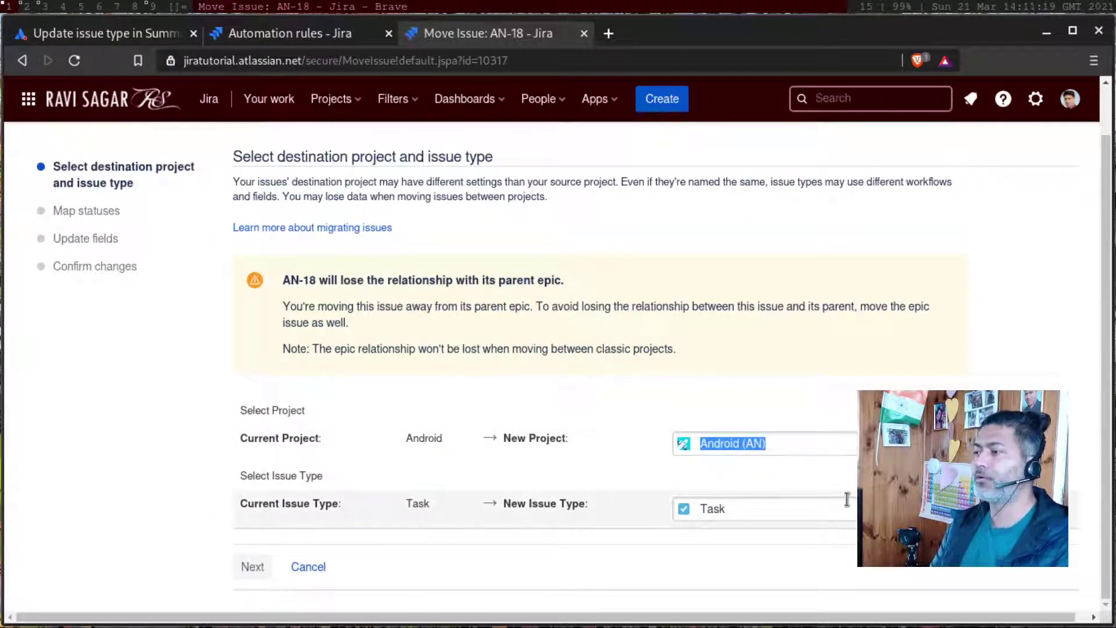
click(831, 508)
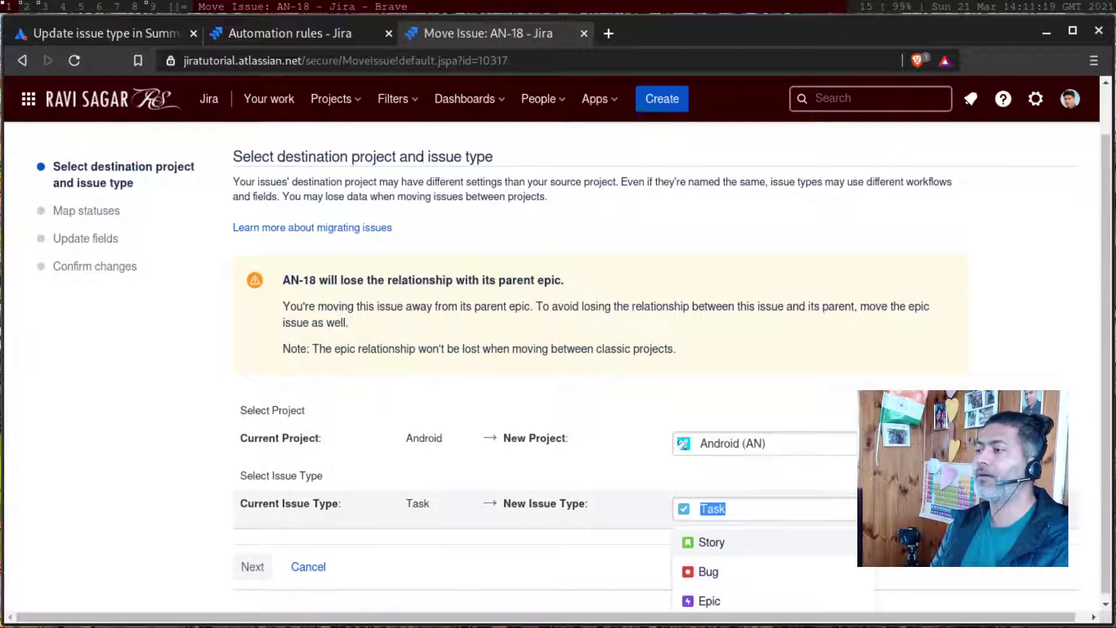
click(816, 571)
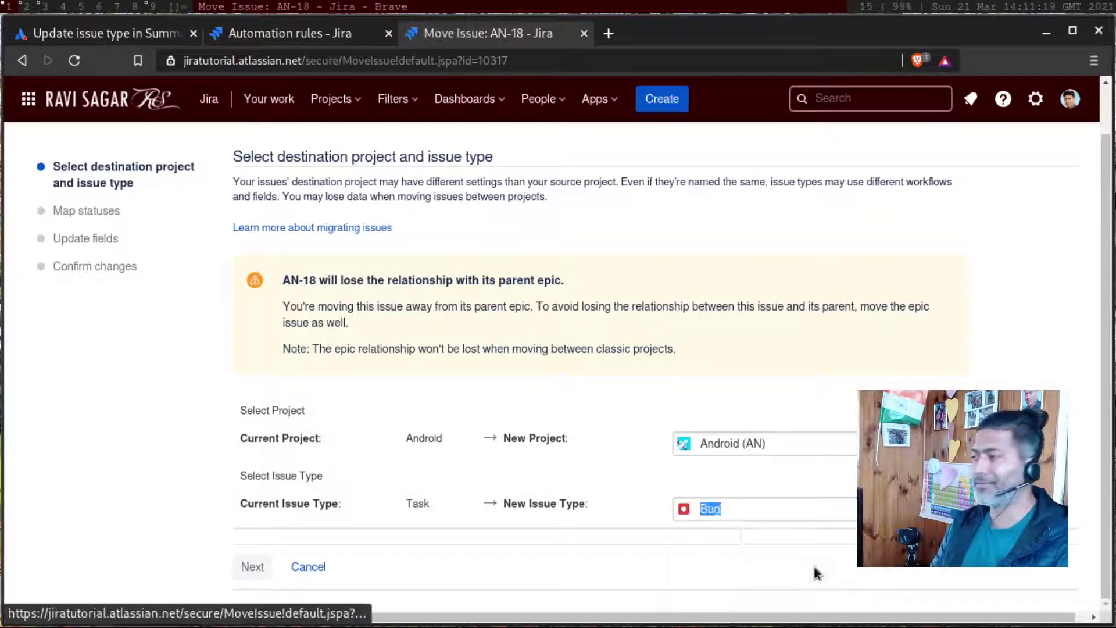
click(250, 567)
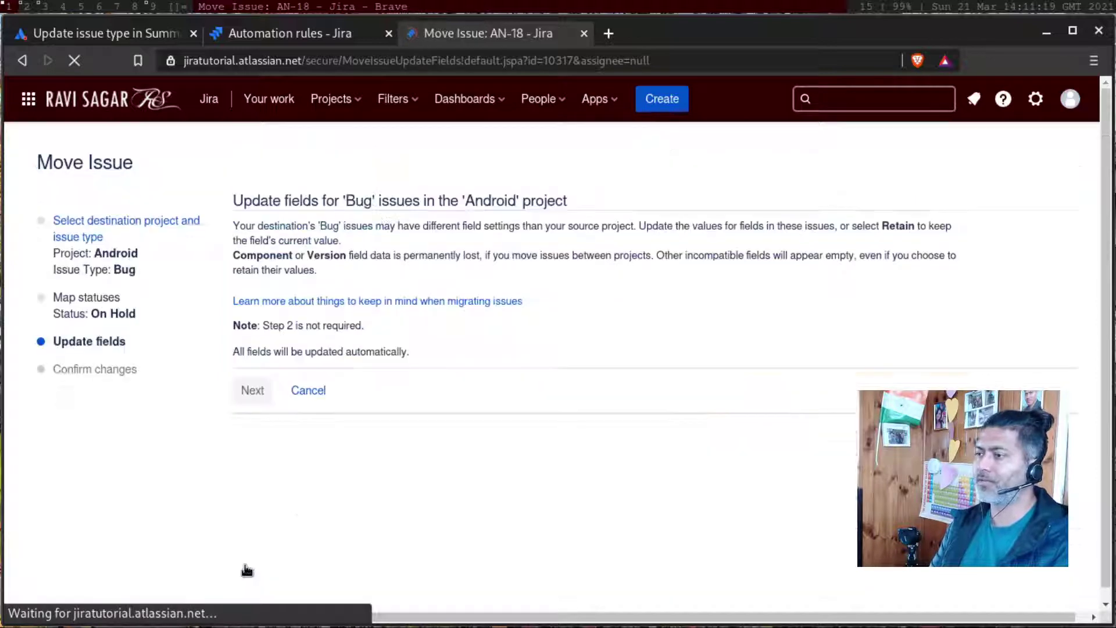
click(251, 397)
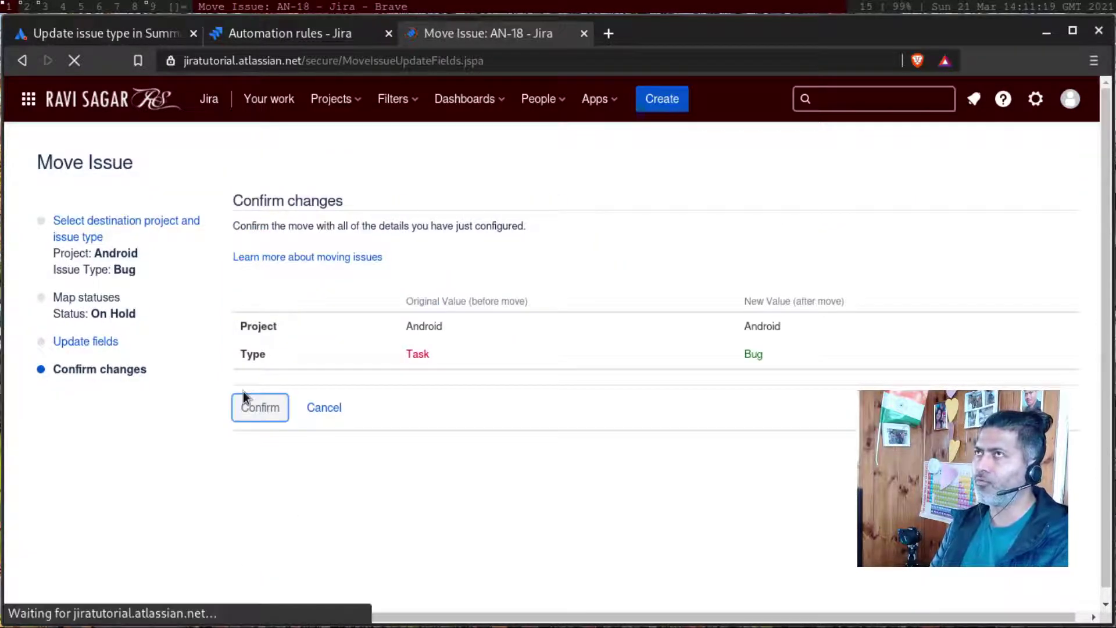
click(272, 423)
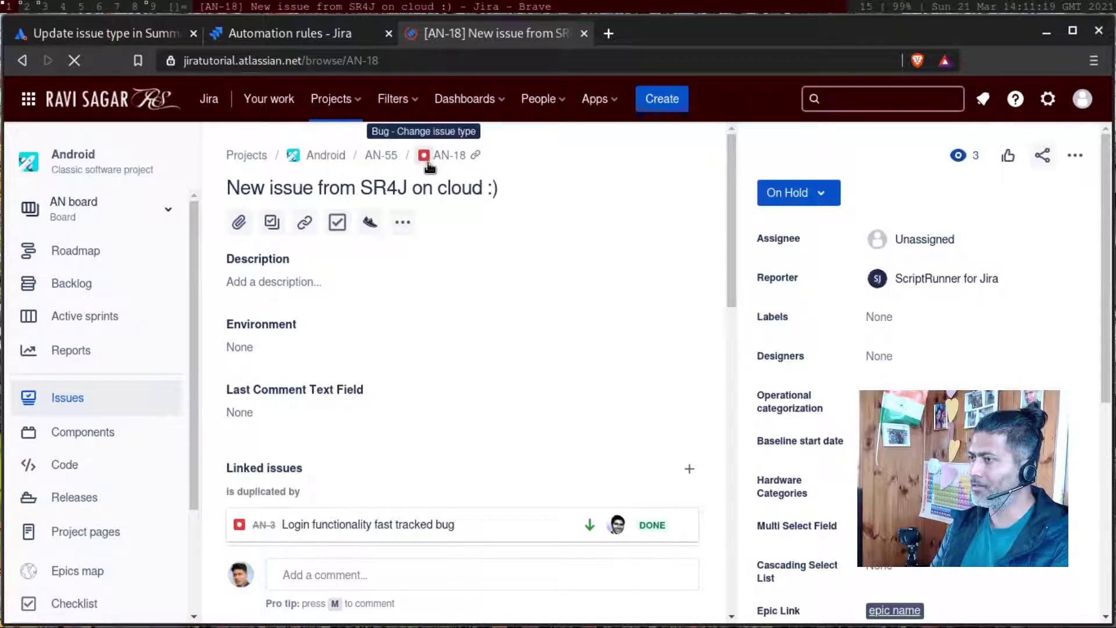
click(302, 32)
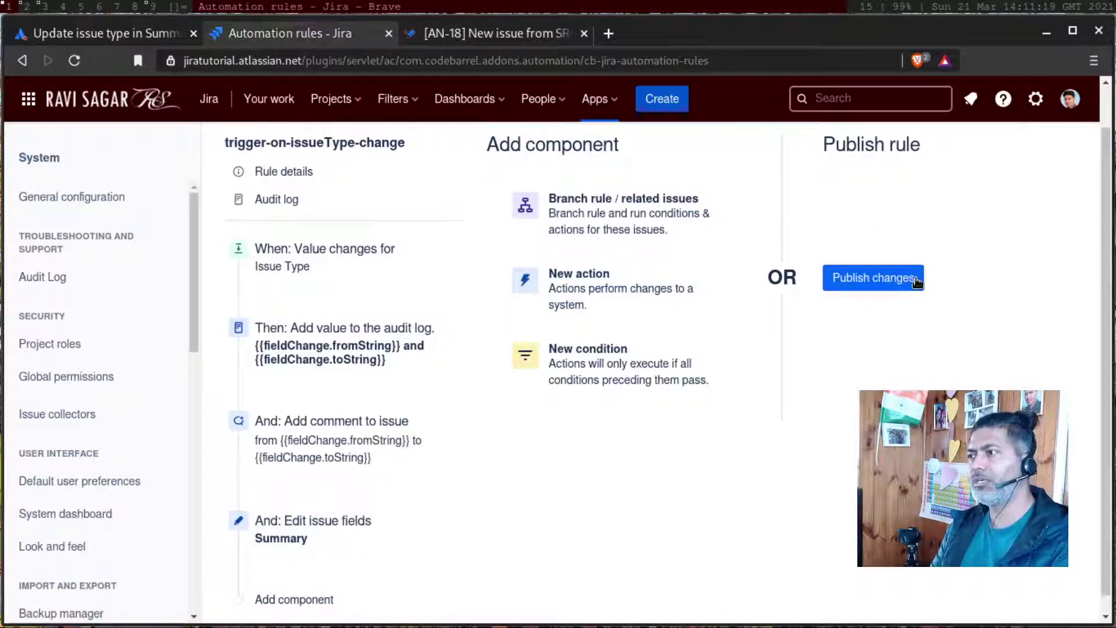
Step: Open the audit log and look over the rule's comment action and trigger
click(272, 199)
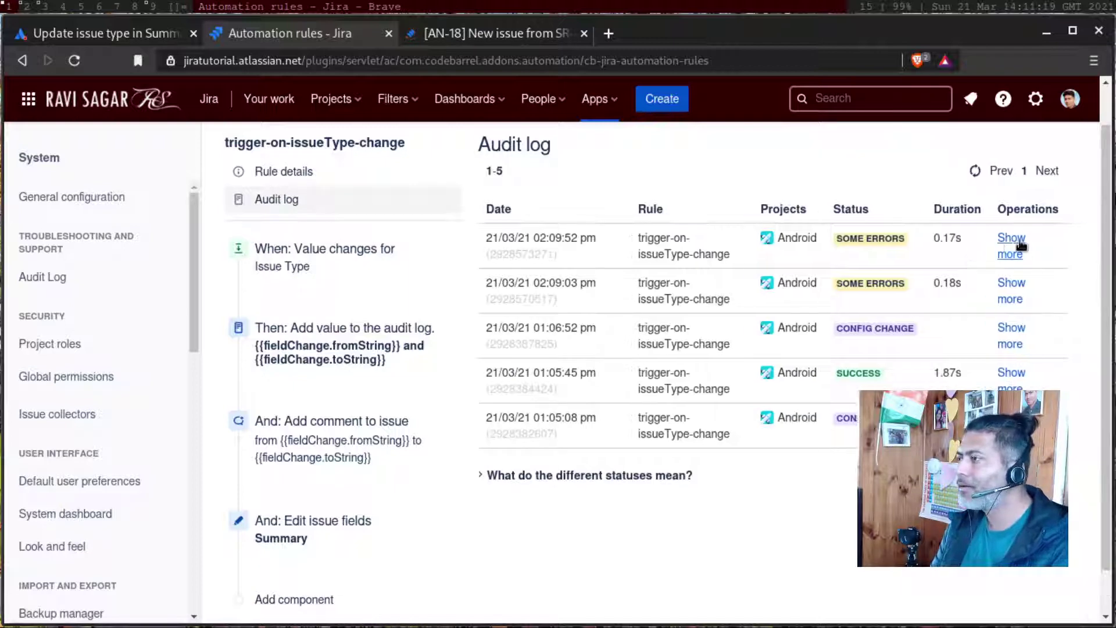
click(284, 171)
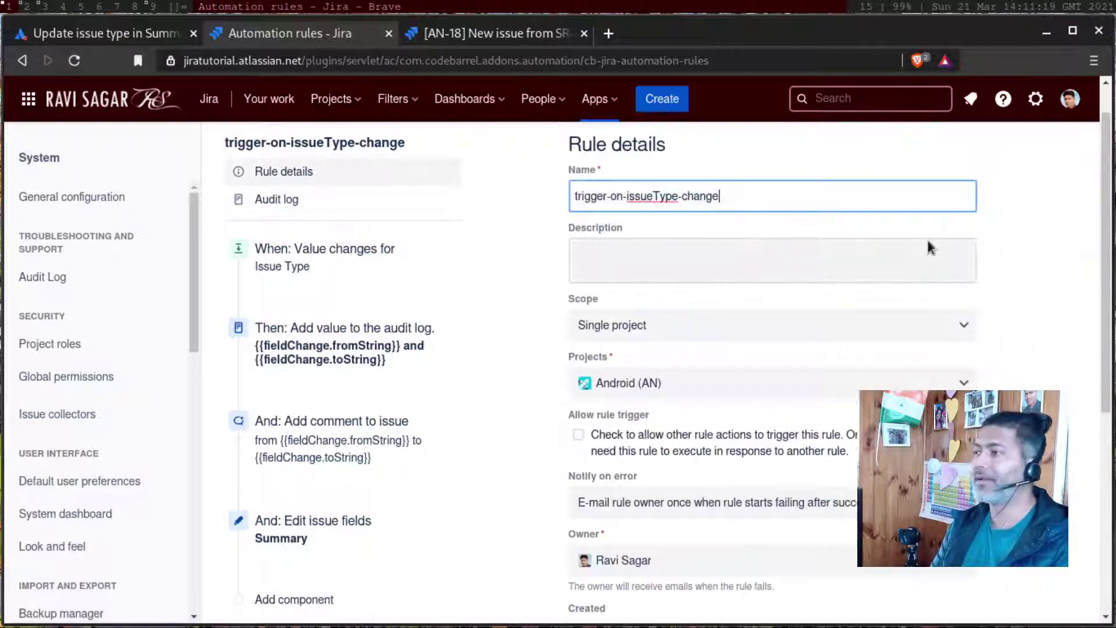
scroll(331, 314, down, 4)
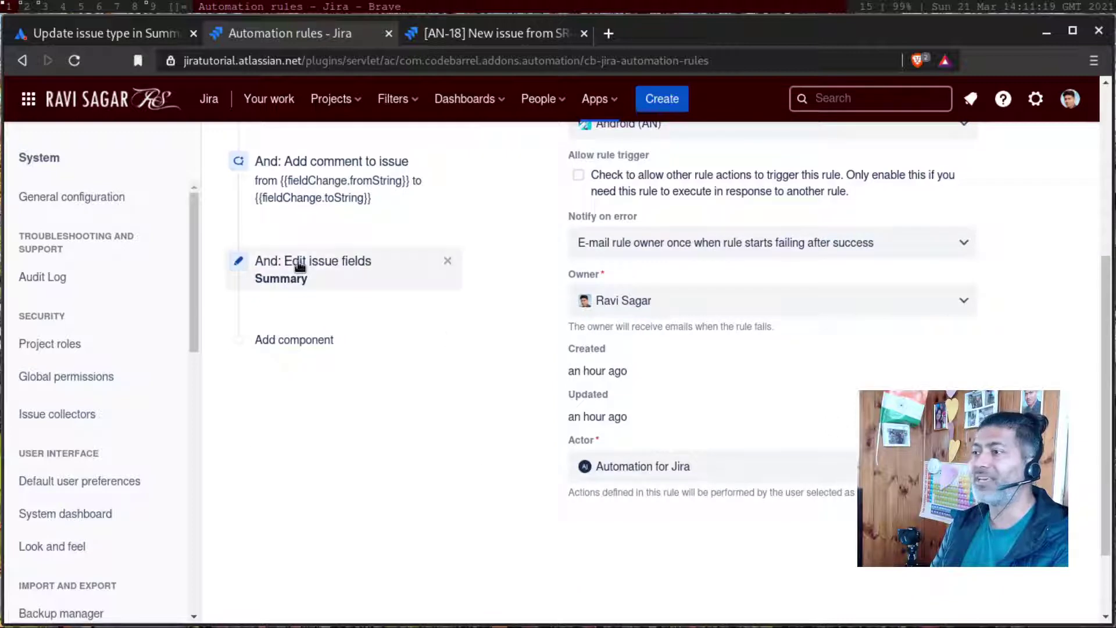
scroll(294, 262, up, 3)
click(299, 386)
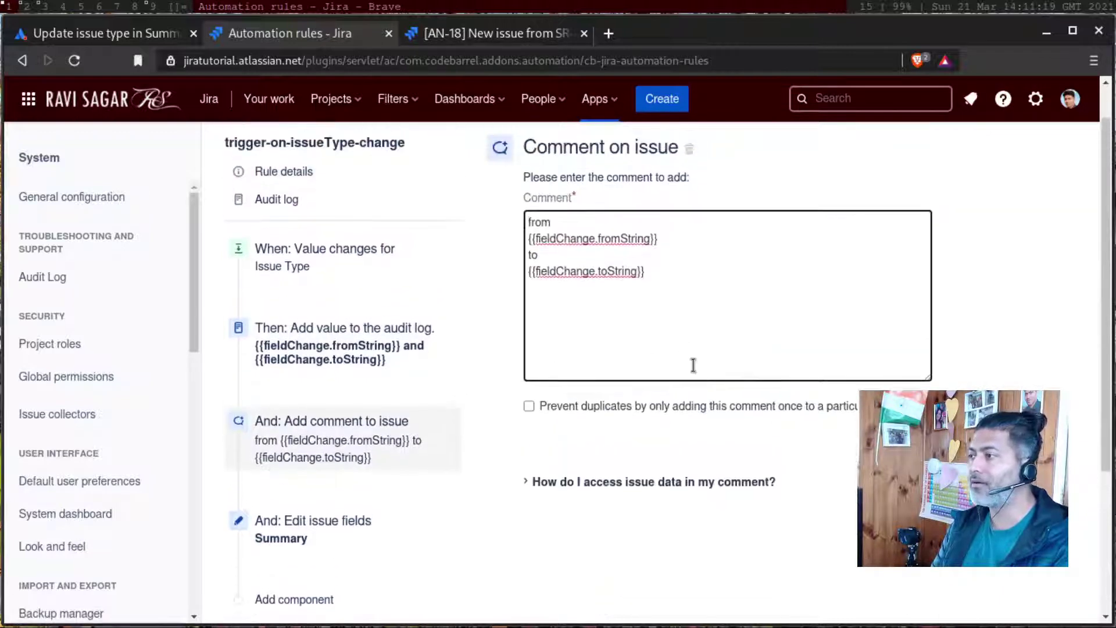
click(320, 250)
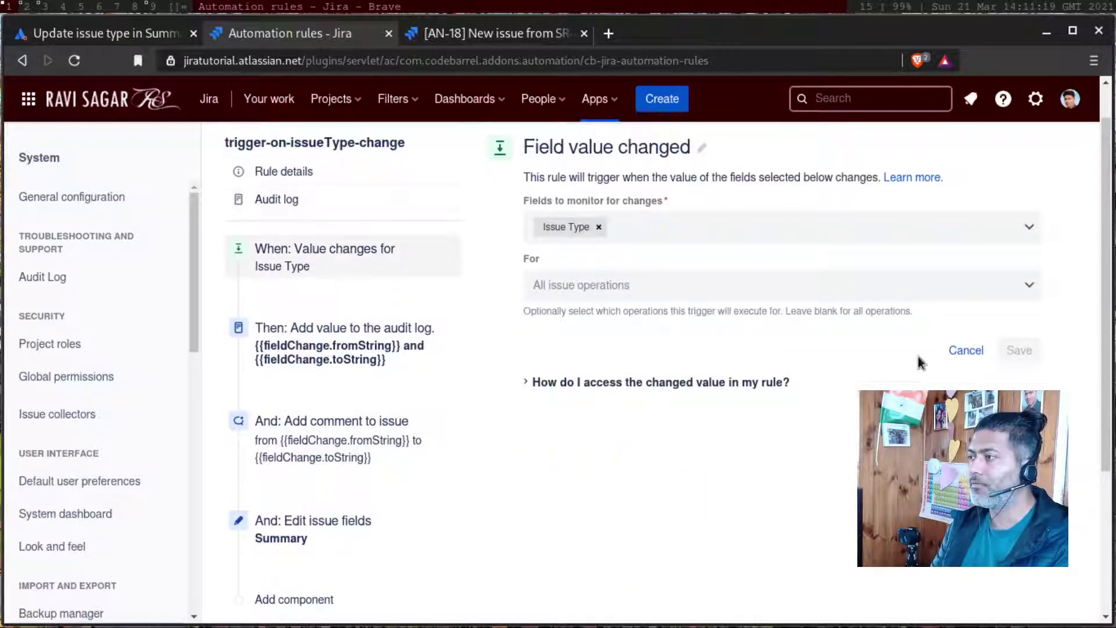
click(294, 199)
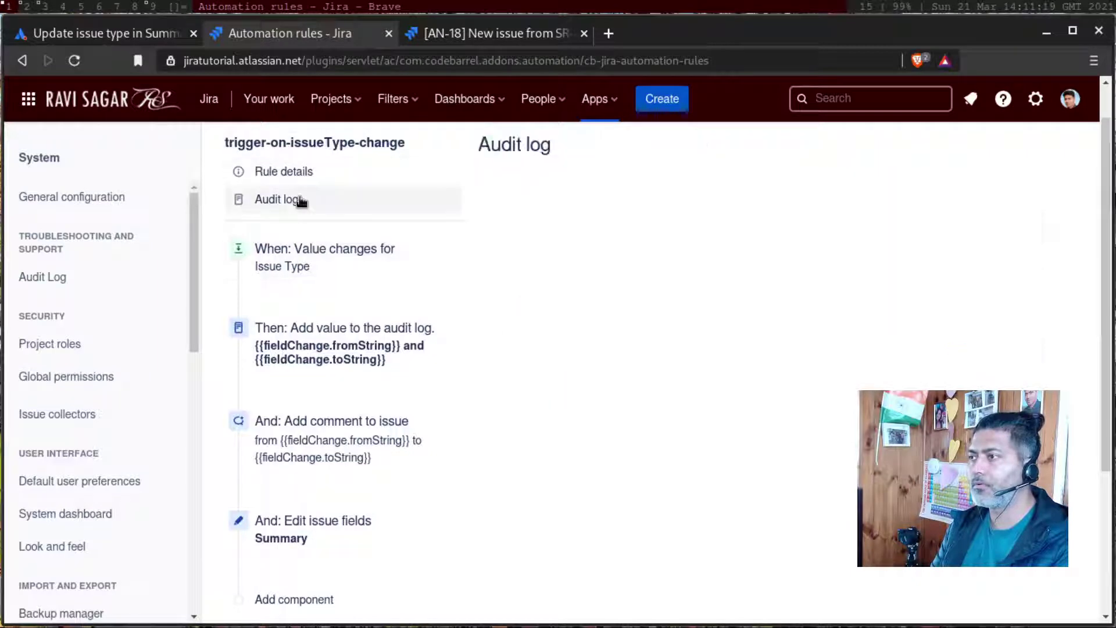
Step: Expand the 02:09:52 entry showing the improperly closed variable error and edit the comment text
click(1015, 239)
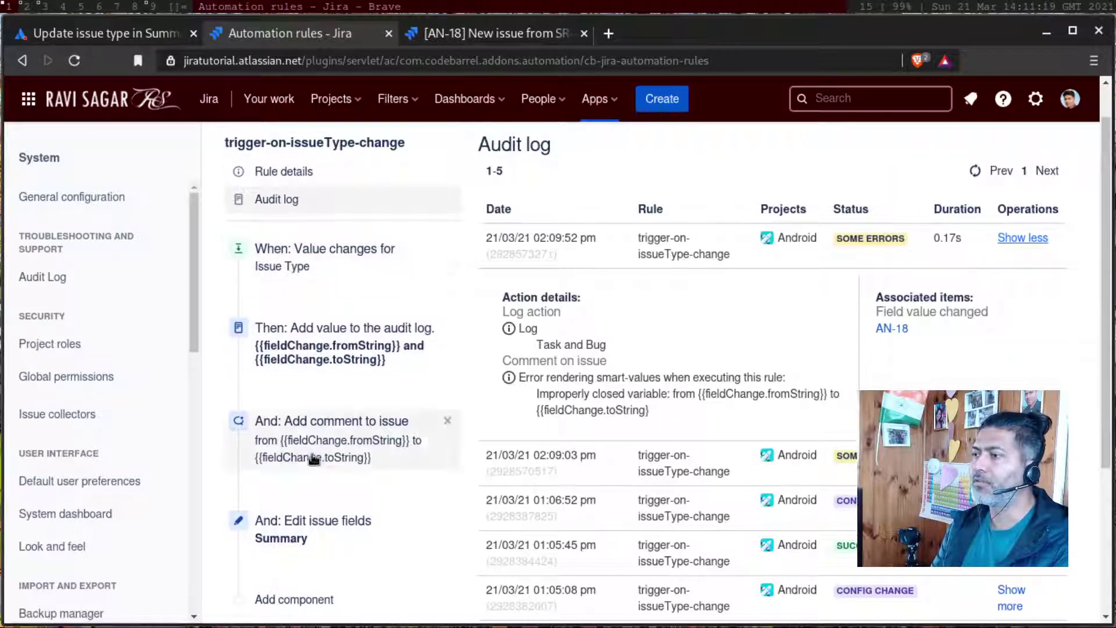
scroll(314, 448, down, 3)
click(343, 274)
click(677, 316)
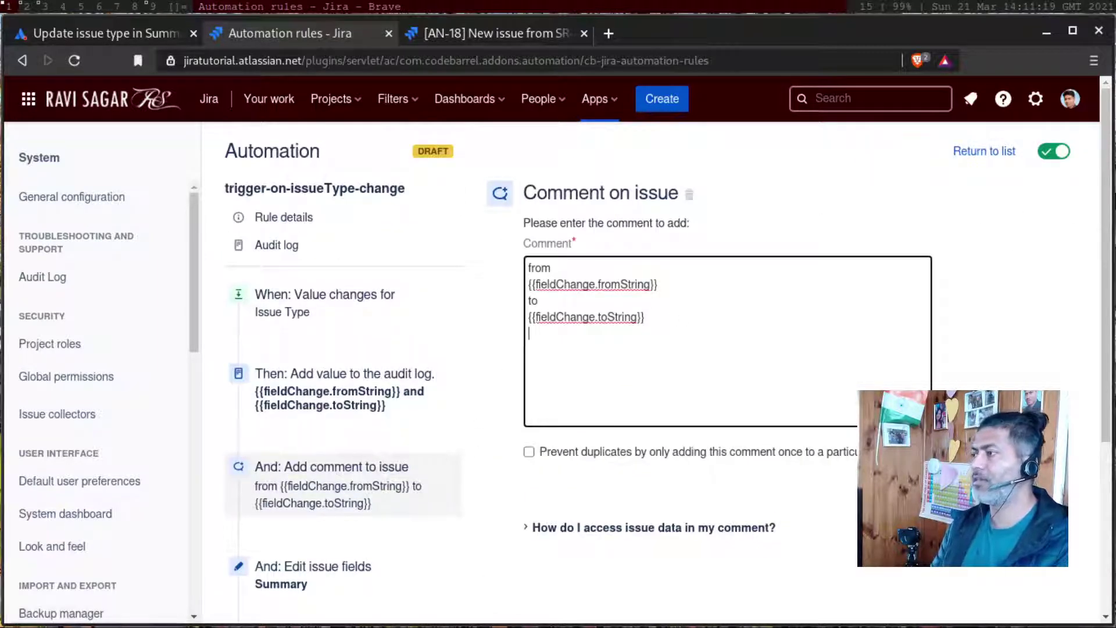
Step: Delete the empty Summary edit action, publish the rule as enabled, and return to the rules list
click(913, 552)
click(879, 323)
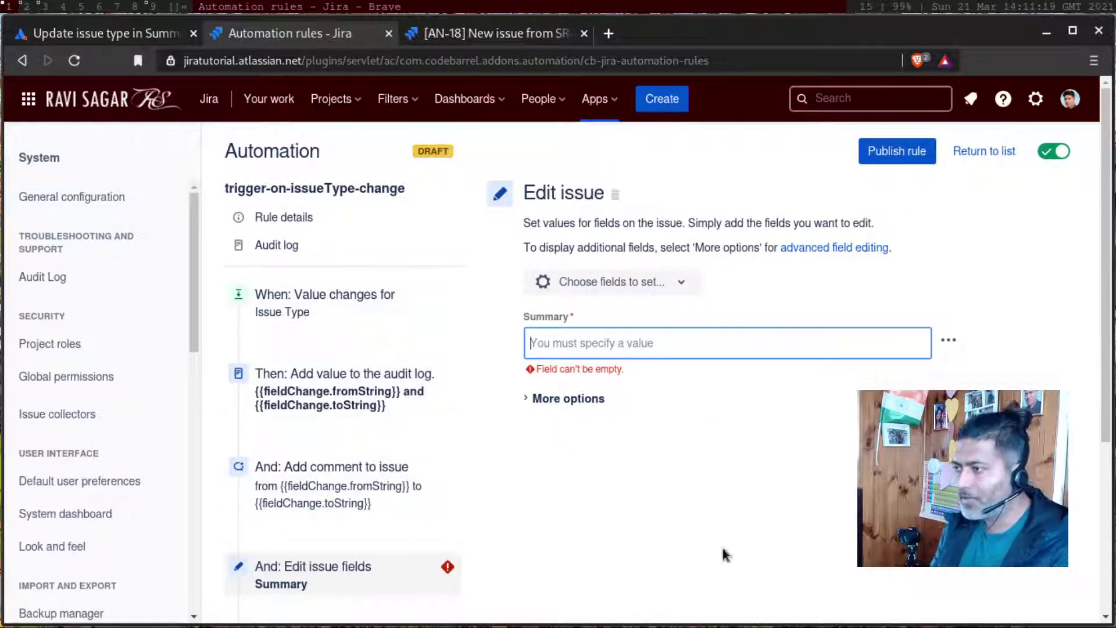
key(Escape)
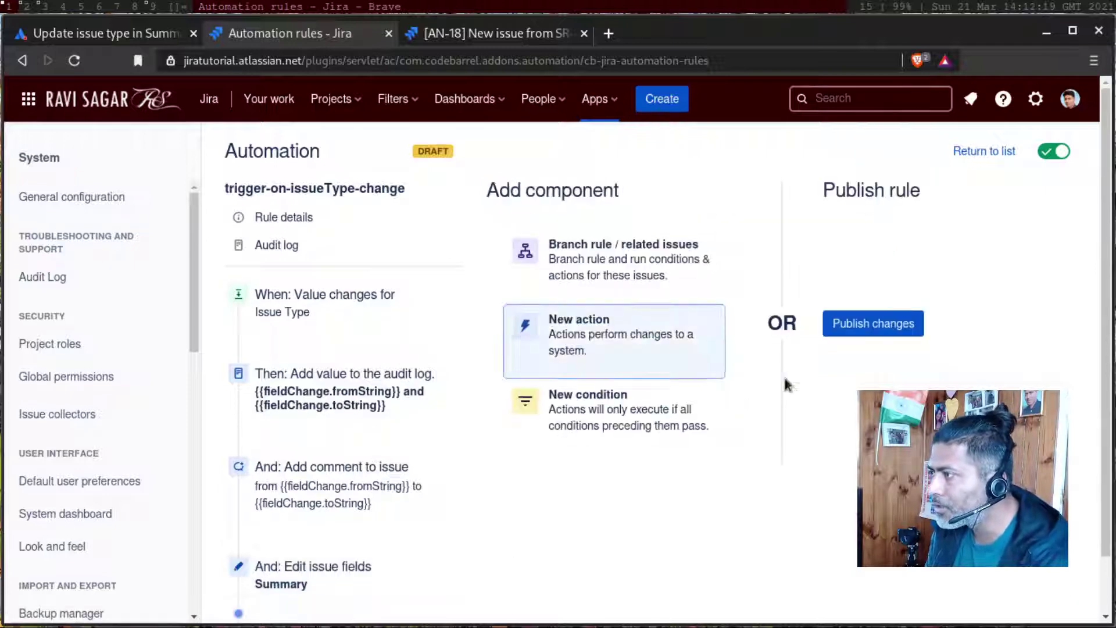
click(864, 323)
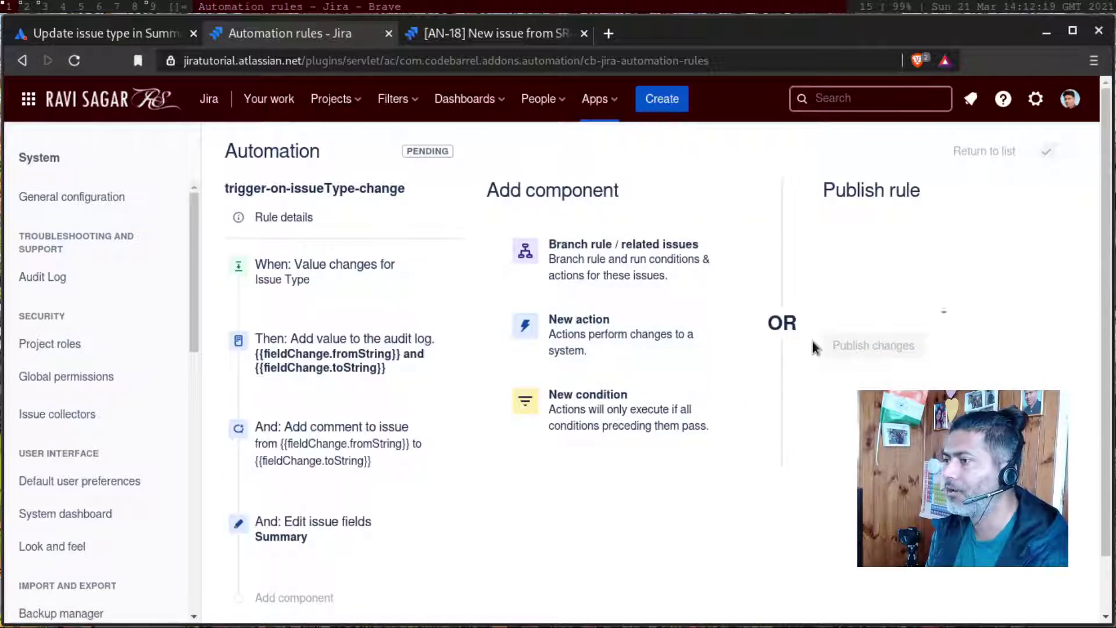
scroll(594, 432, down, 3)
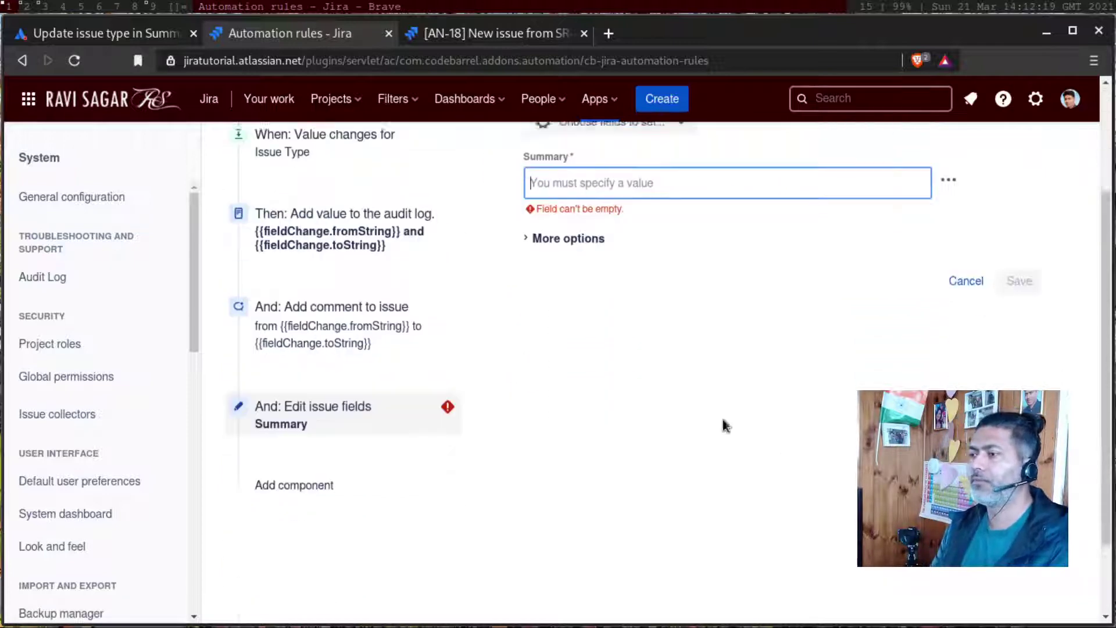
click(430, 396)
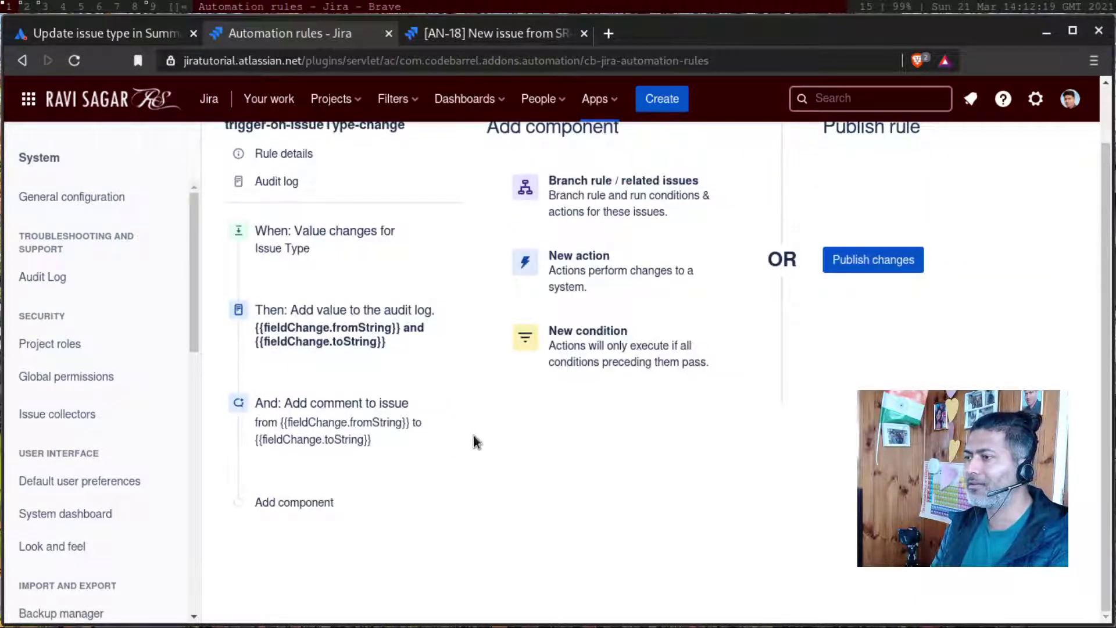
click(878, 257)
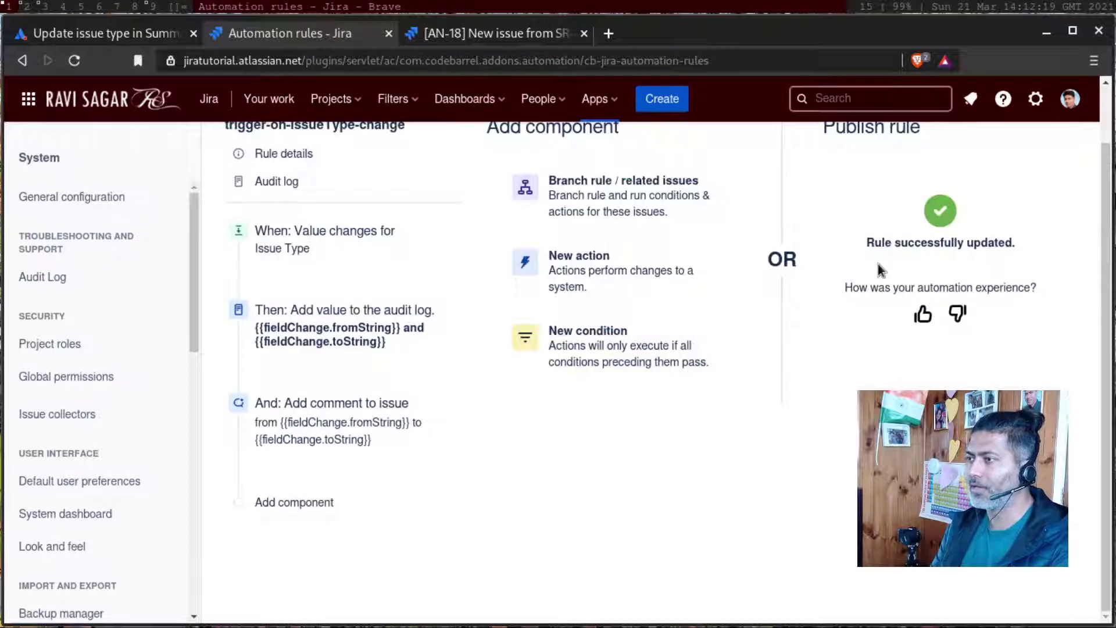
click(988, 152)
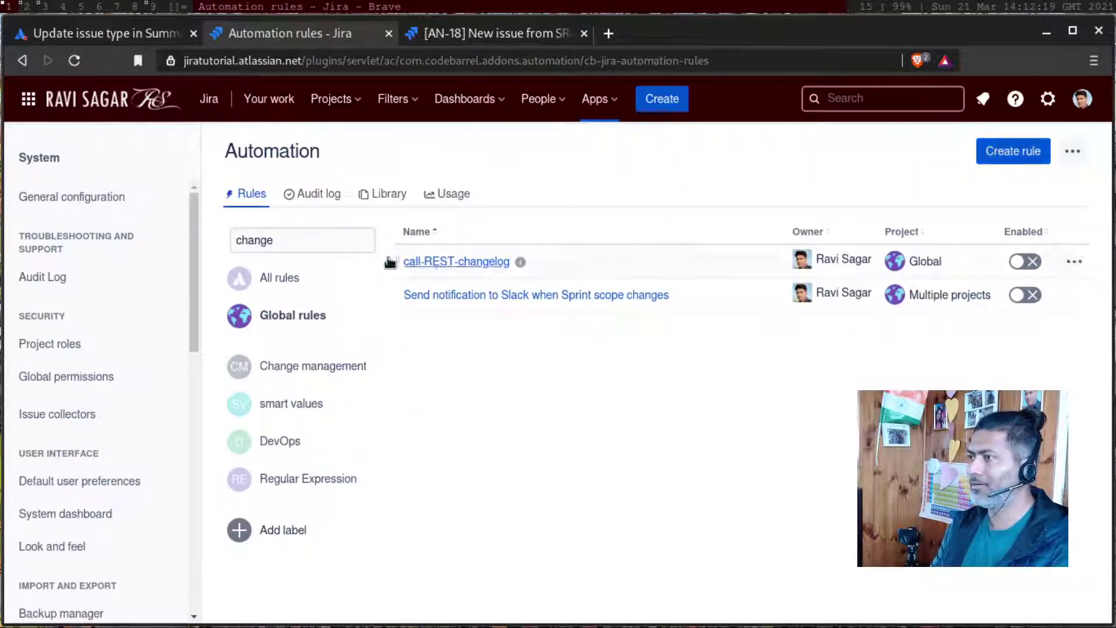
Step: Find trigger-on-issueType-change across all projects, check its 02:10:47 audit entry, then switch to AN-18
click(309, 239)
click(303, 265)
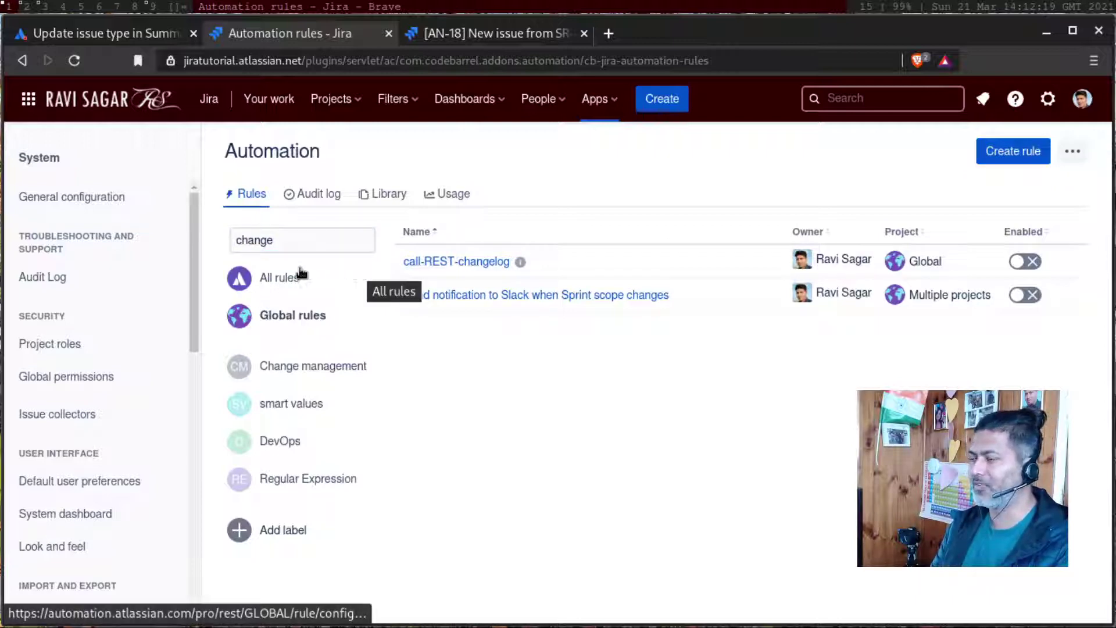
click(284, 278)
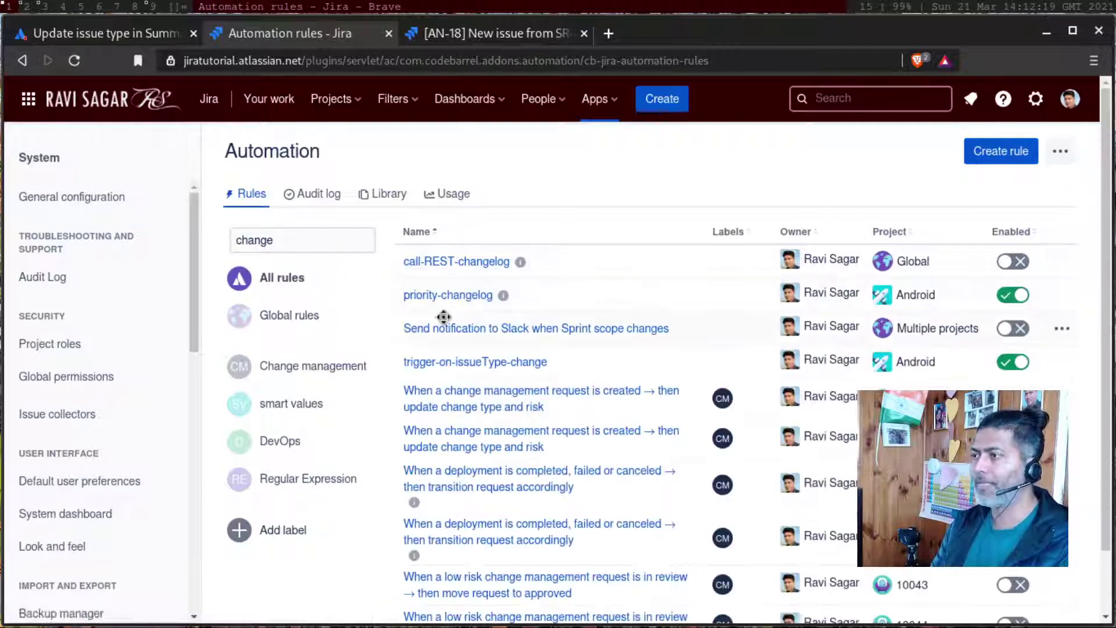
click(440, 364)
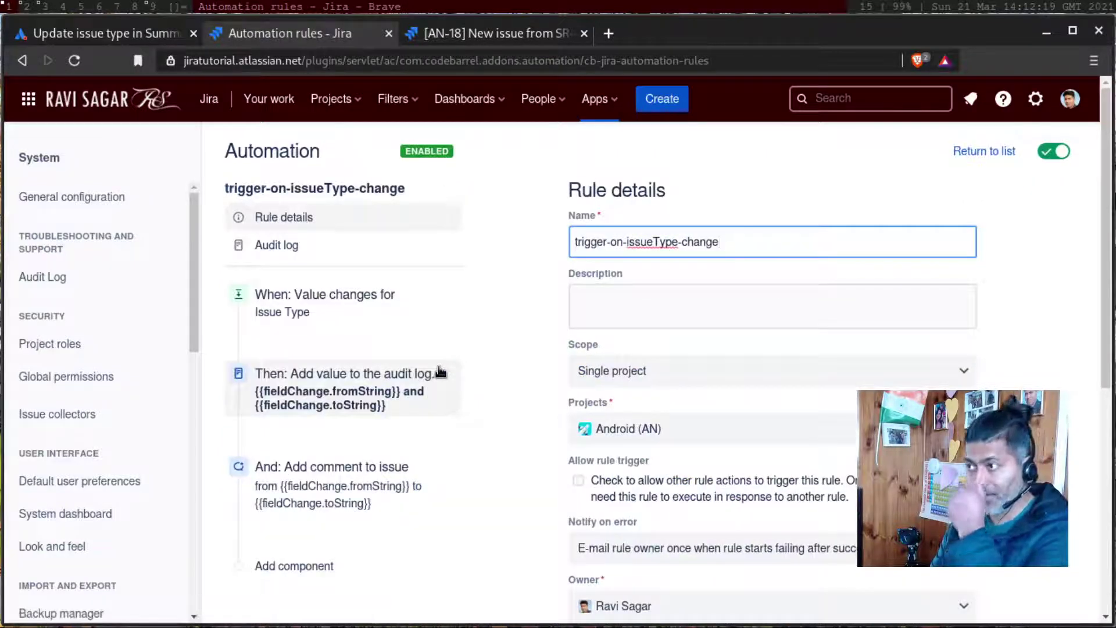
click(319, 244)
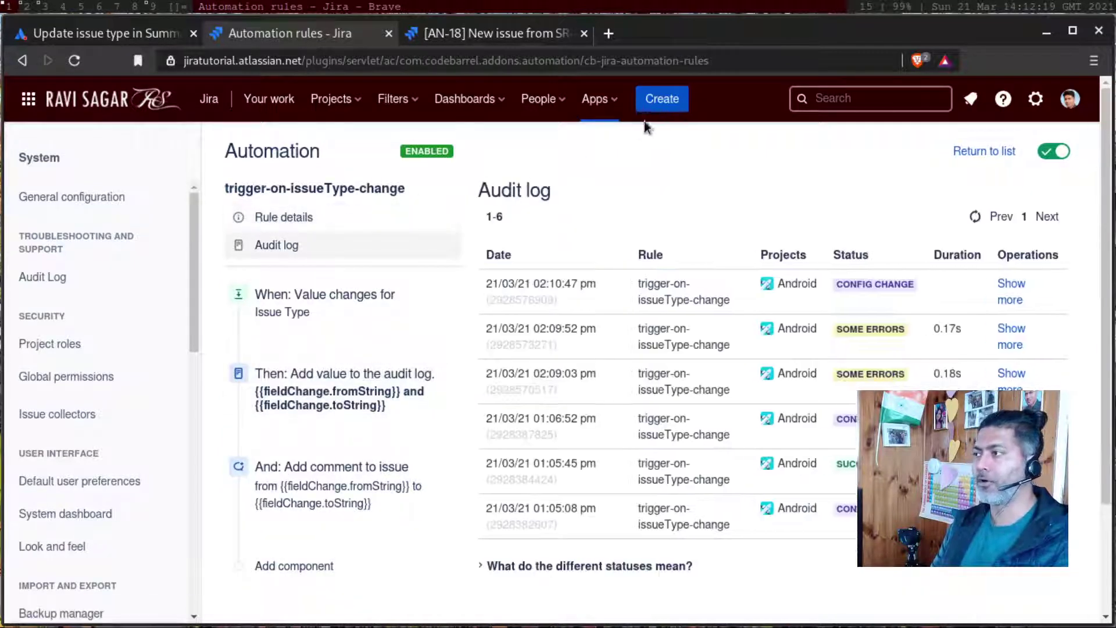
click(536, 41)
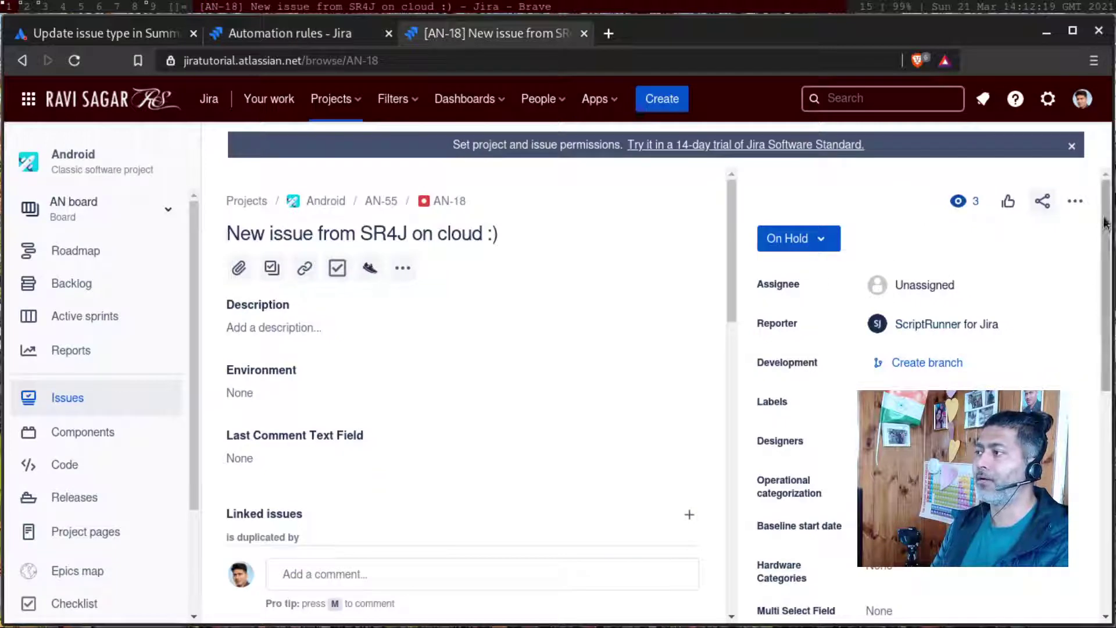
Step: Move AN-18 from Bug to Epic with Epic Name 'Name' and confirm the move
click(1070, 210)
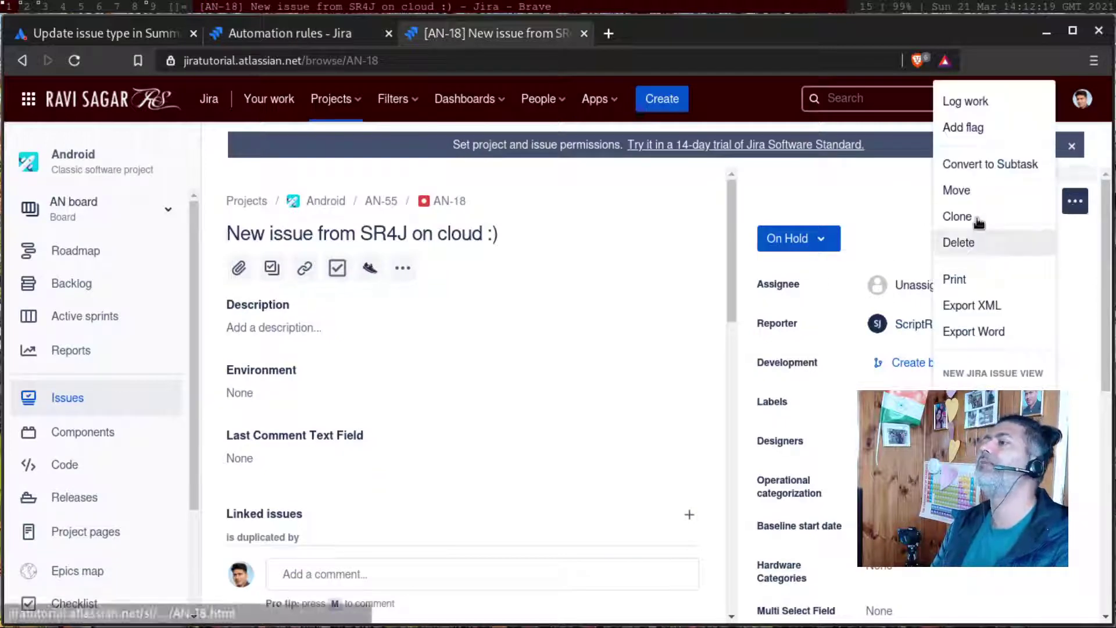
click(982, 191)
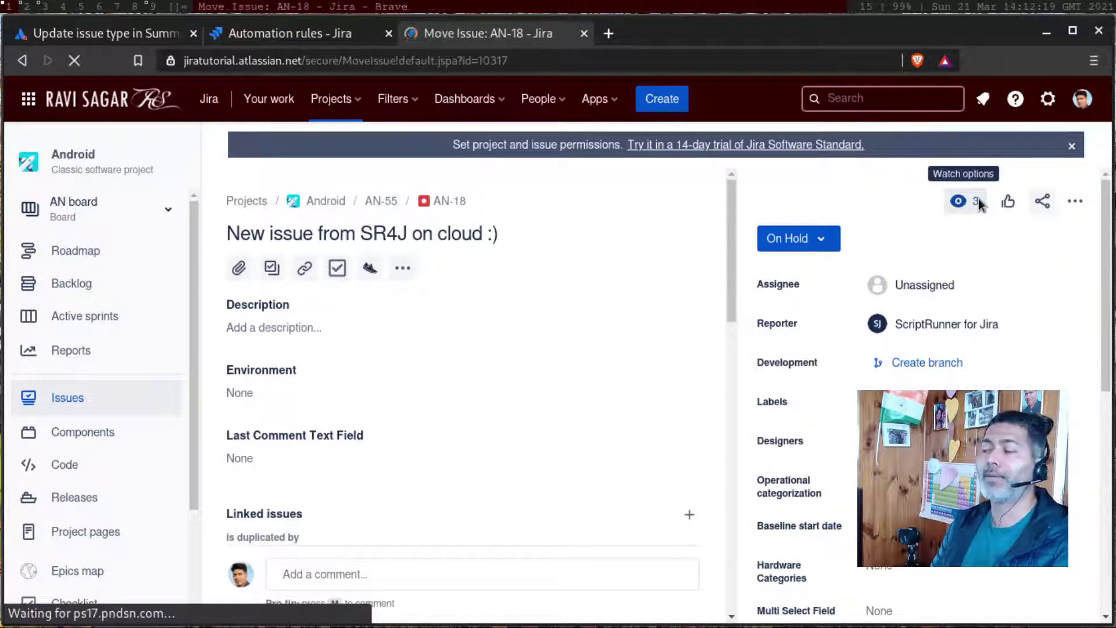
scroll(768, 436, down, 1)
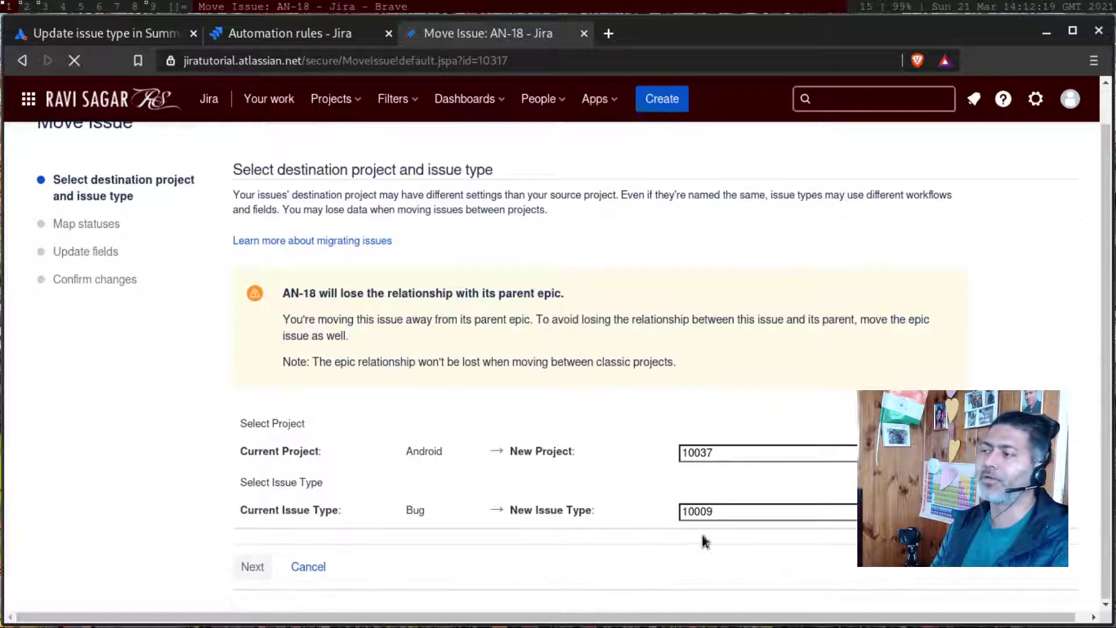
click(813, 521)
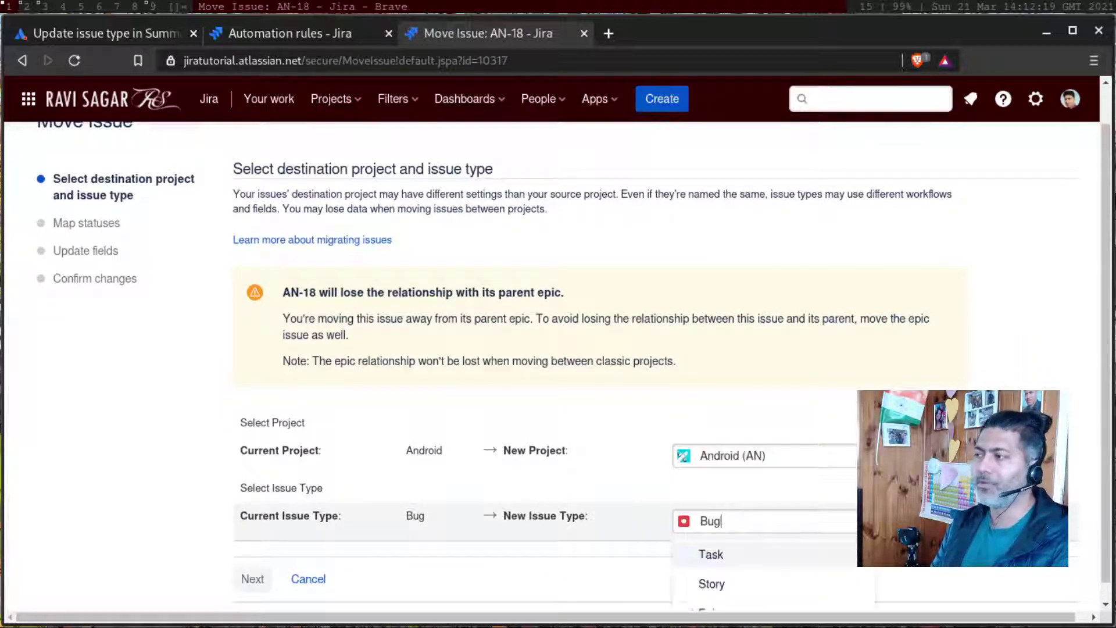
scroll(750, 576, down, 1)
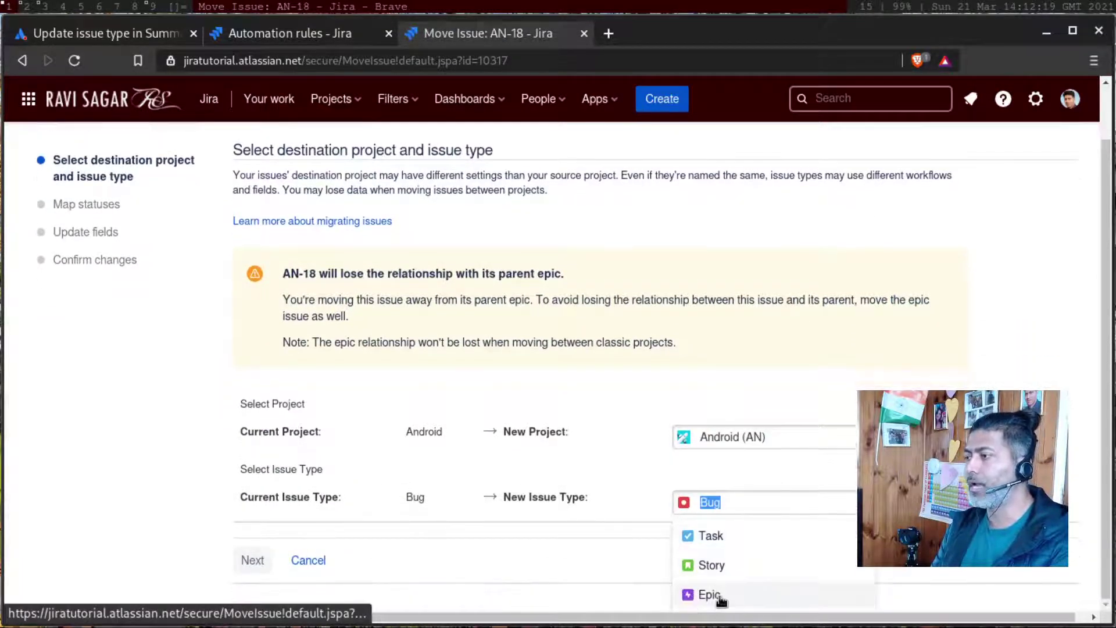
click(721, 599)
click(252, 567)
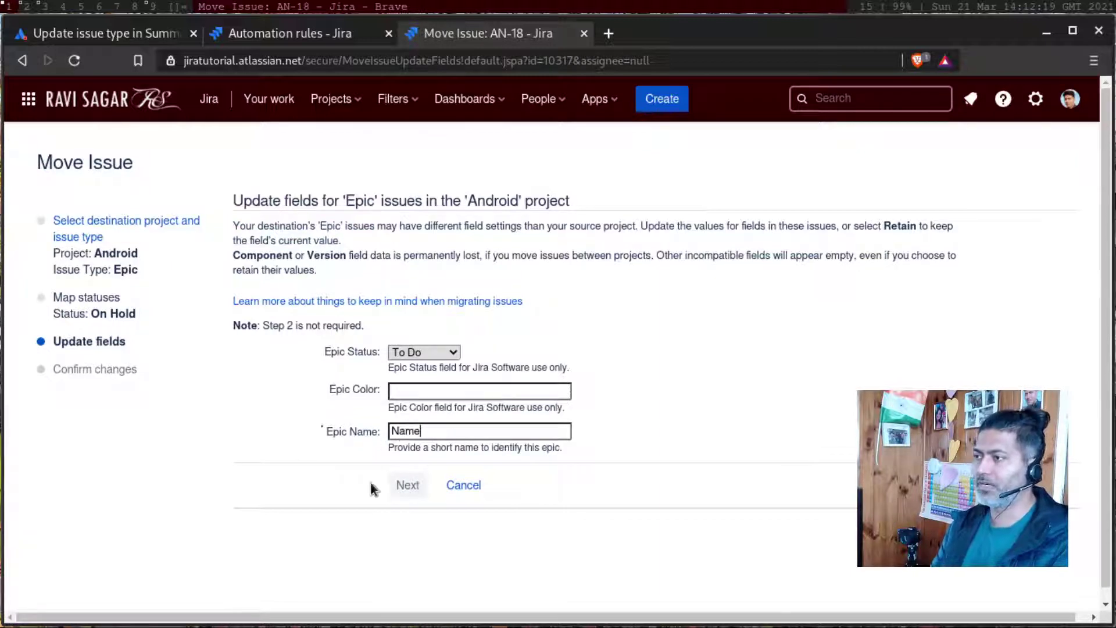
click(410, 487)
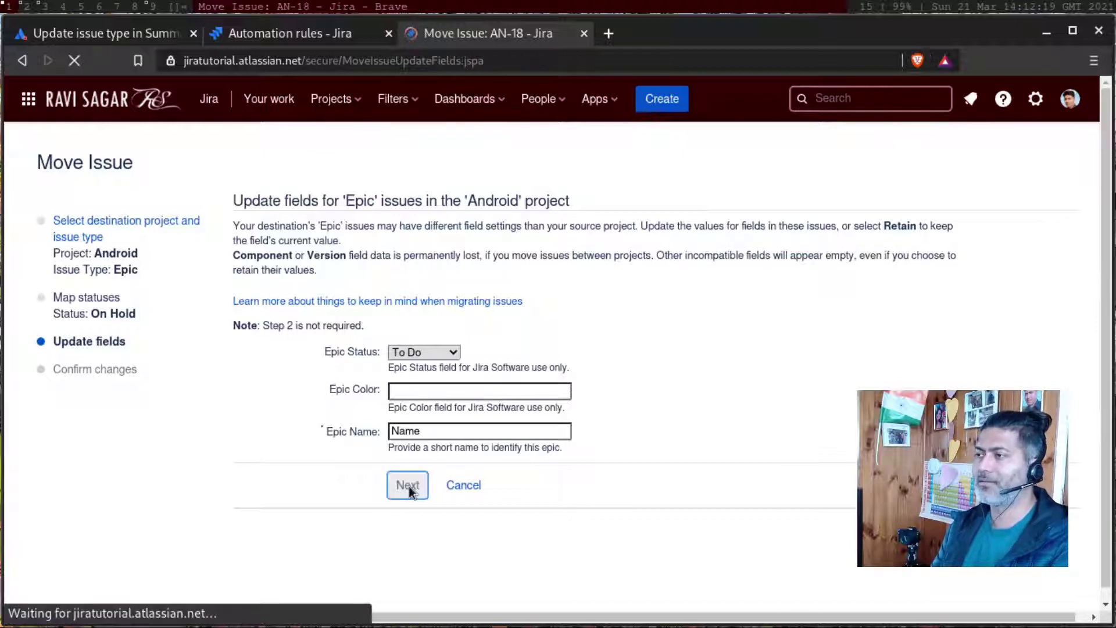
scroll(412, 489, down, 1)
click(259, 568)
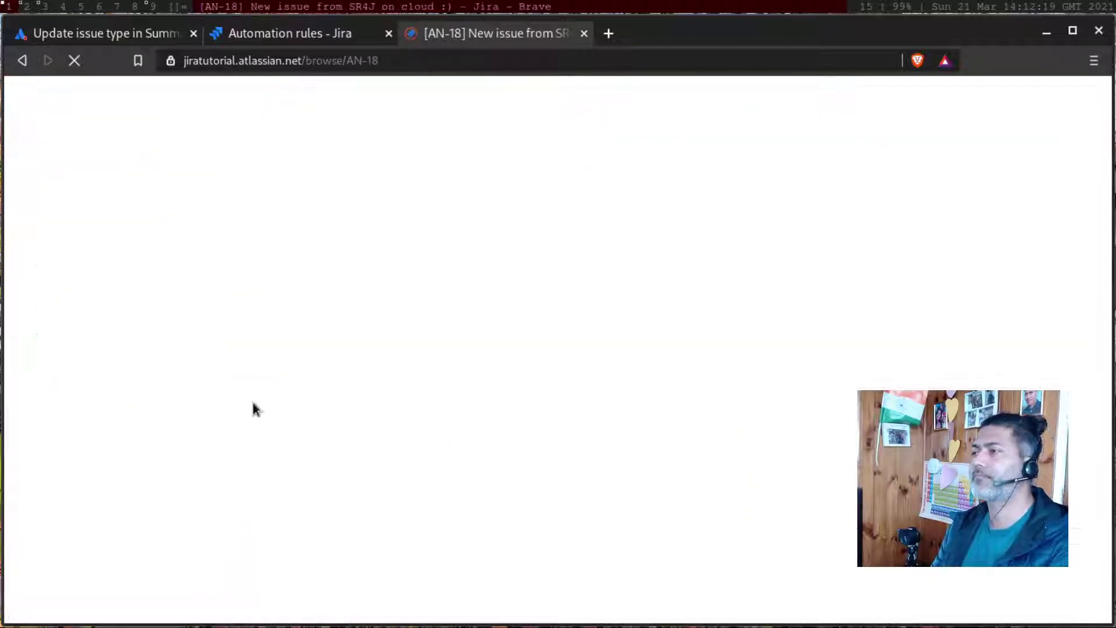
Step: Refresh the rule's audit log and expand the newest SUCCESS run showing 'Bug and Epic', then return to AN-18
click(295, 35)
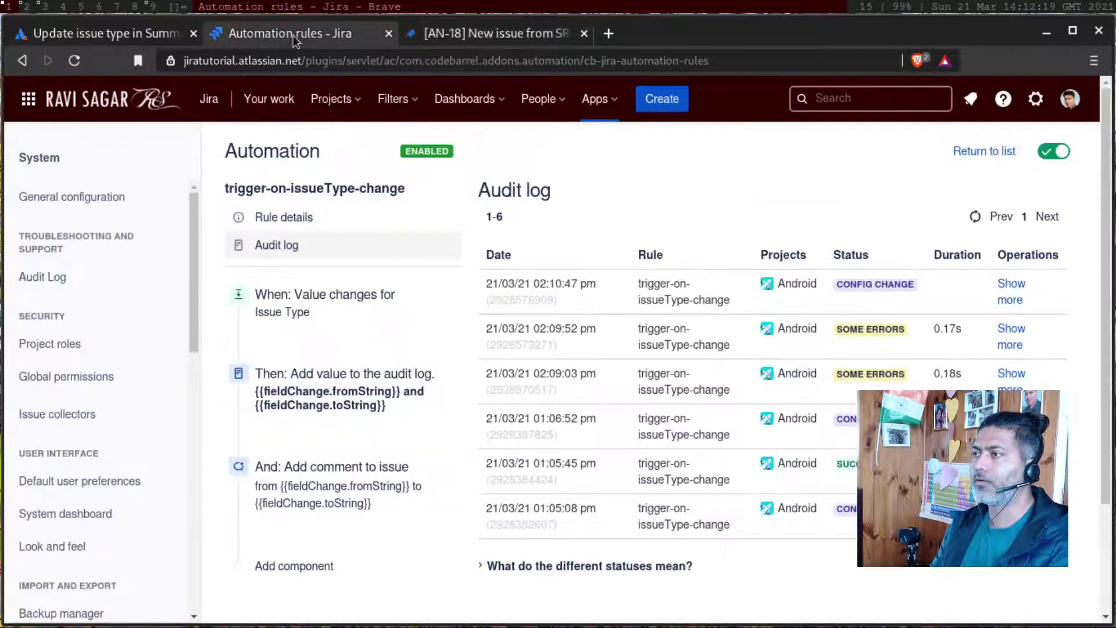
click(974, 219)
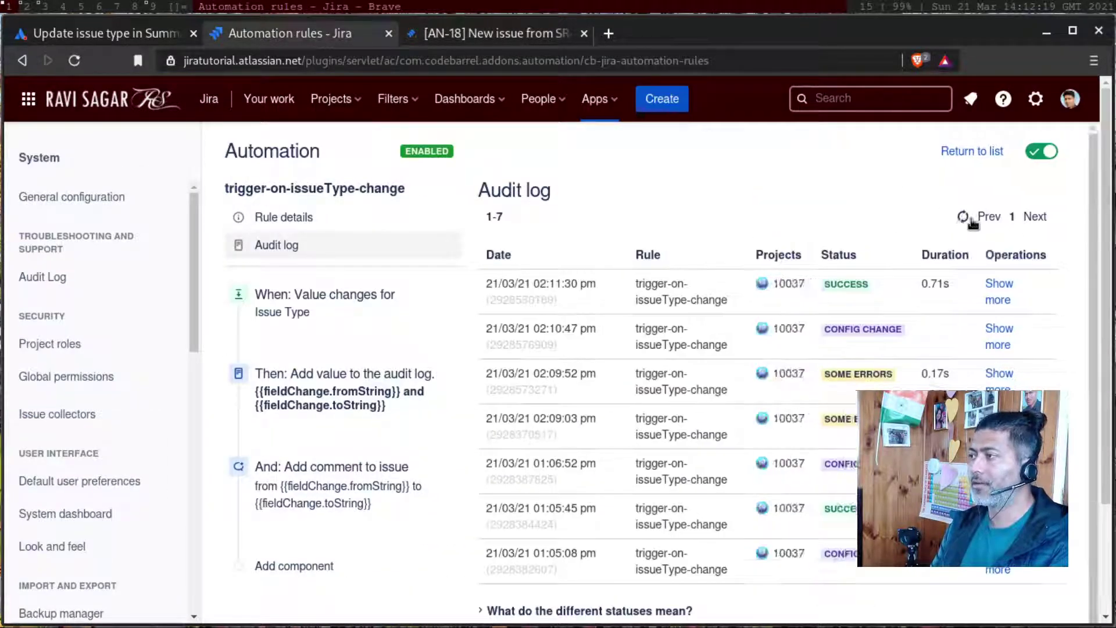
click(1010, 301)
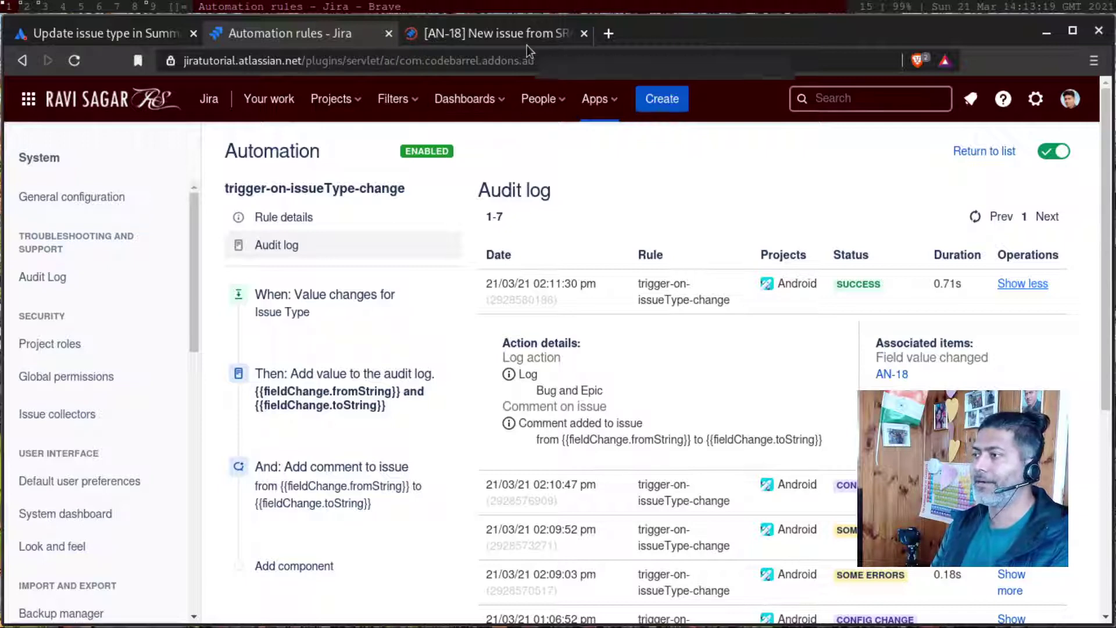
click(501, 34)
Step: Scroll AN-18's Activity to the latest Automation for Jira comment reading 'from Bug to Epic'
scroll(368, 484, down, 7)
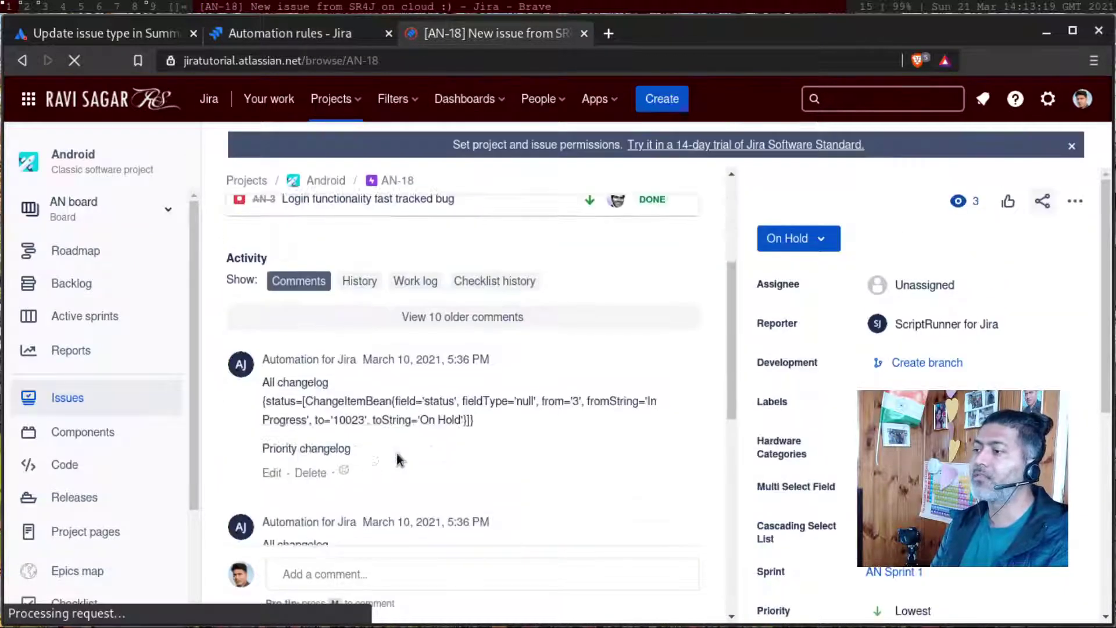
scroll(458, 389, down, 7)
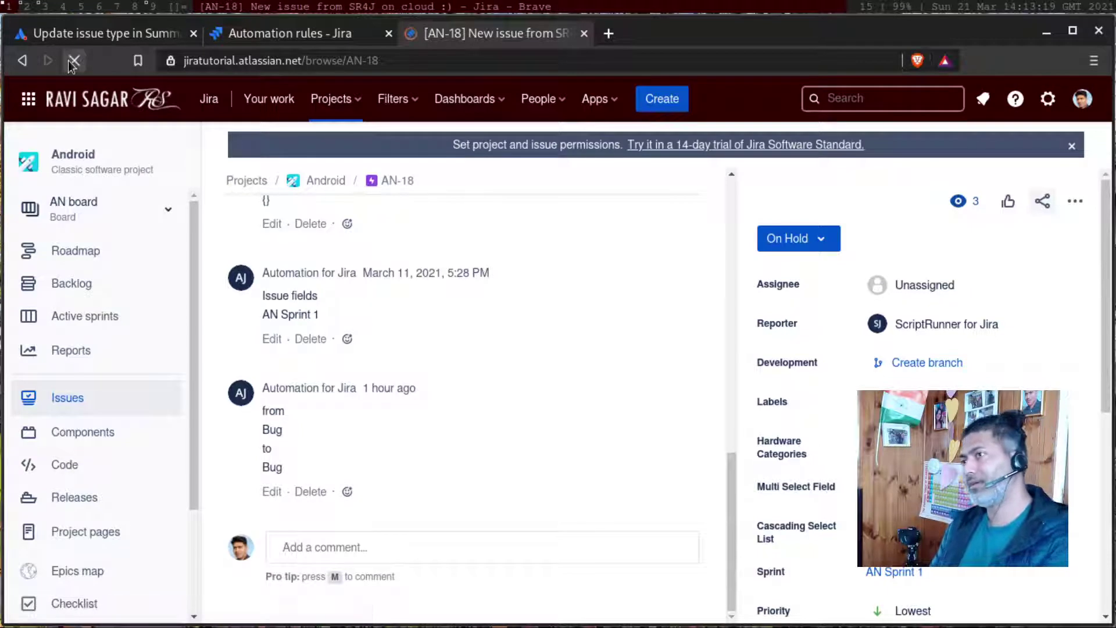
scroll(507, 415, down, 4)
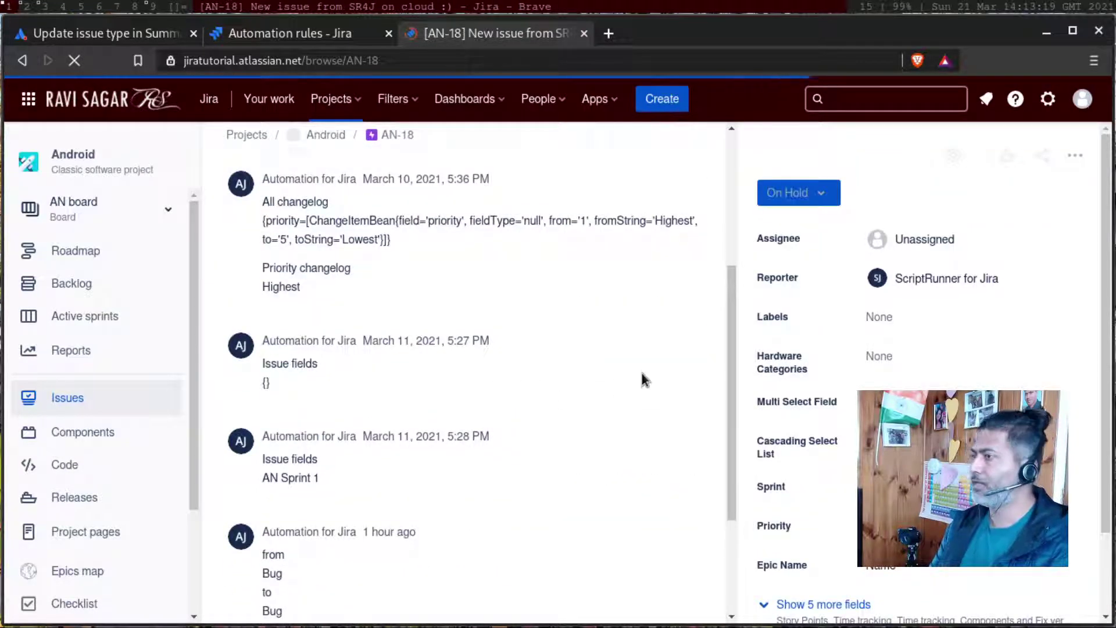
scroll(633, 381, down, 9)
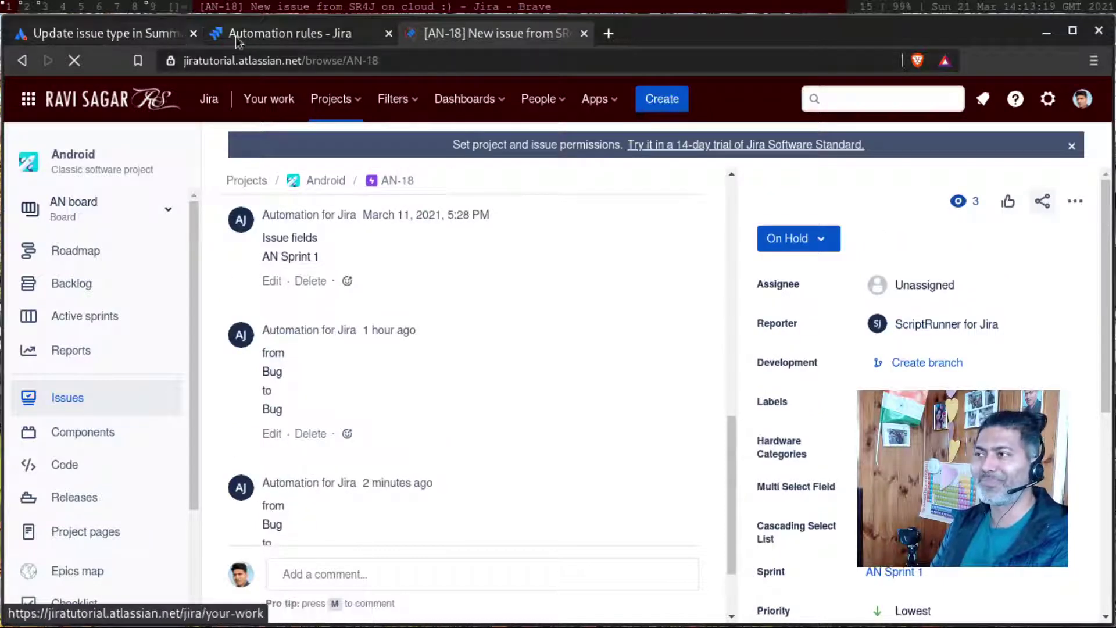
Step: Return to the Automation rules tab showing the 02:11:30 SUCCESS run for AN-18
click(259, 32)
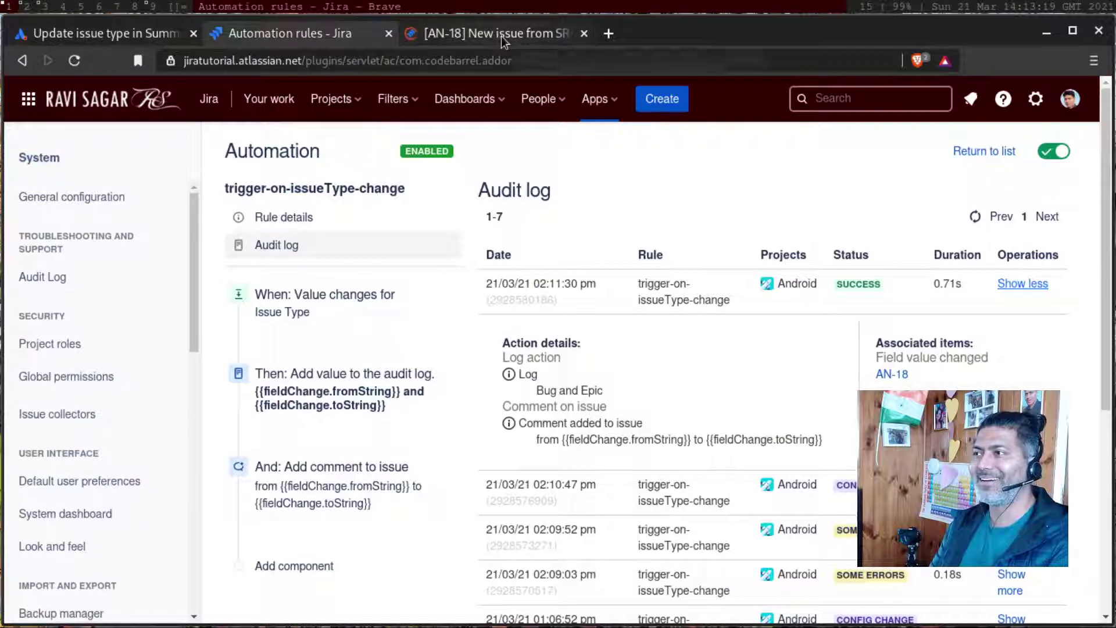